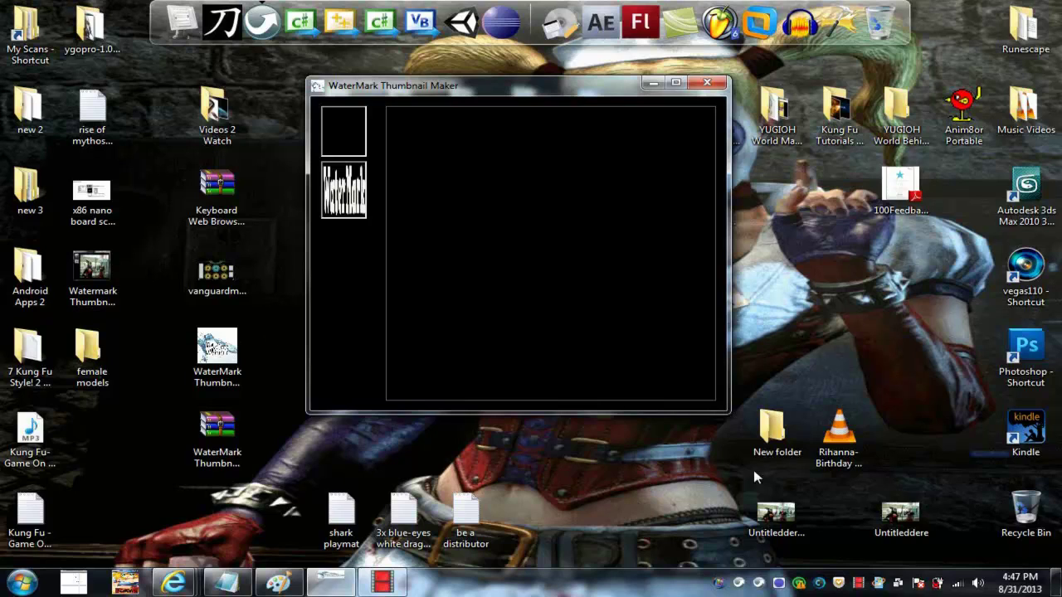
Step: Load the Untitledder cosplay photo into the preview and overlay the WaterMark text on it
drag(777, 514, 345, 140)
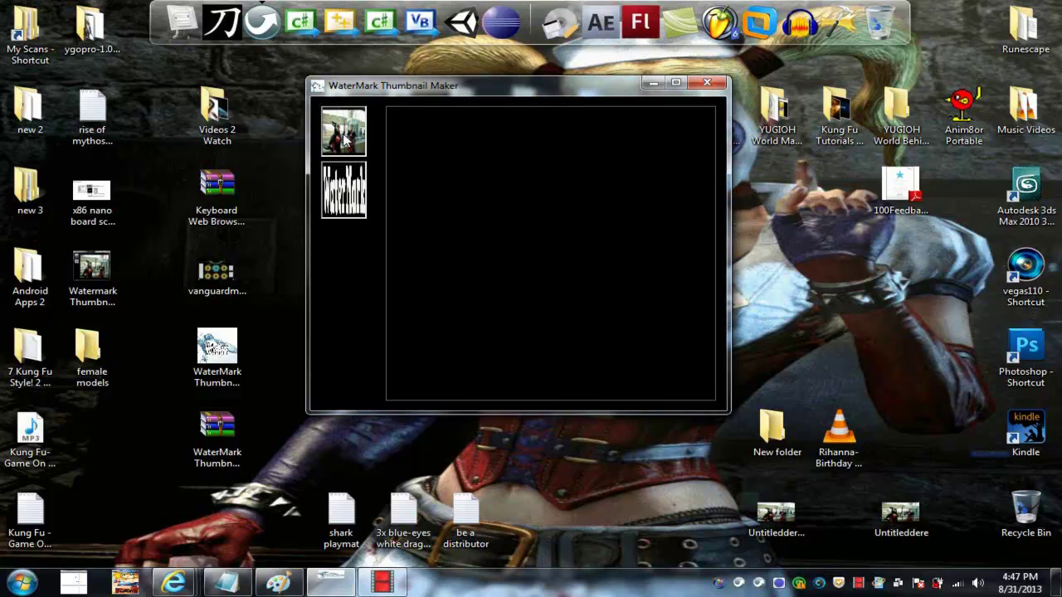
click(345, 139)
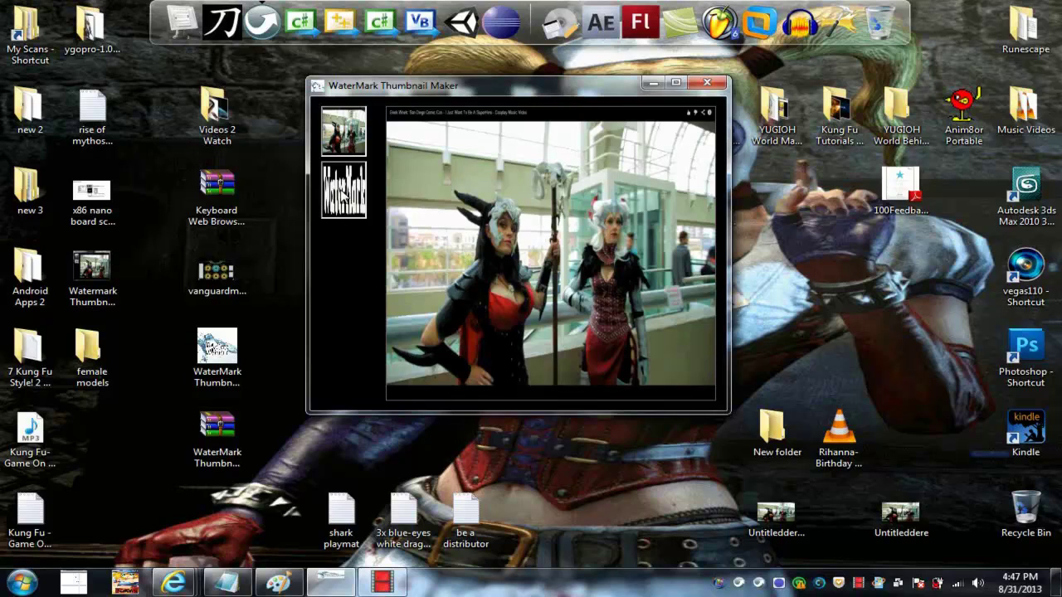
click(344, 189)
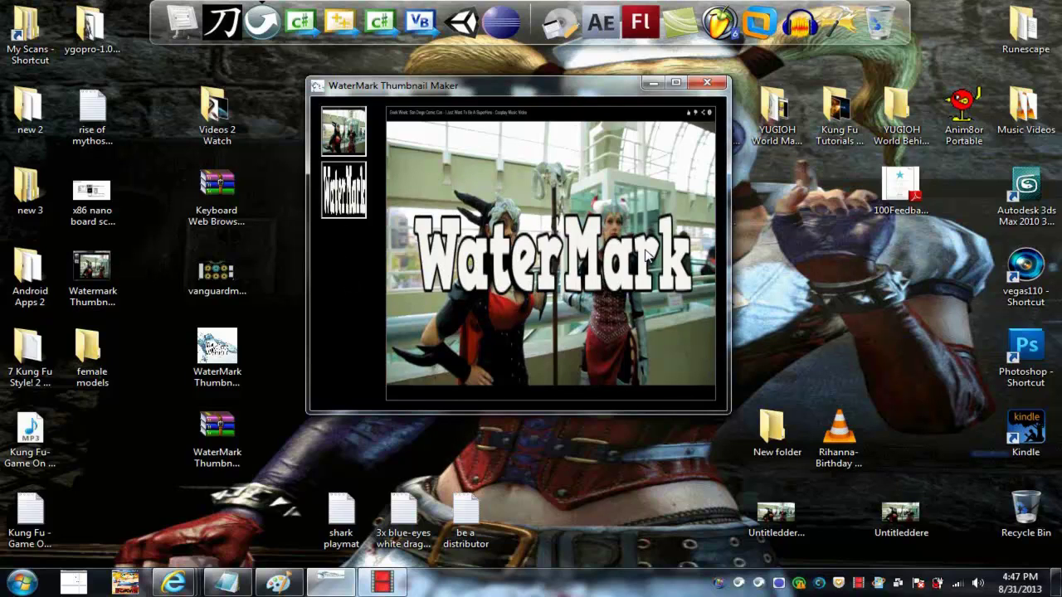
Step: Fade the WaterMark text to a faint, semi-transparent overlay on the cosplay photo
click(547, 264)
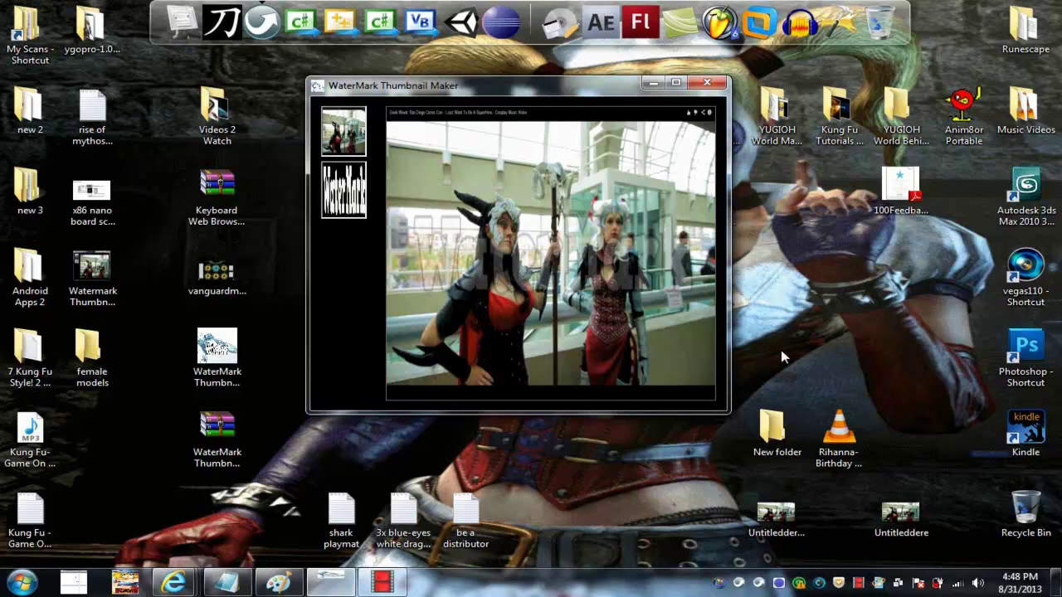
click(781, 512)
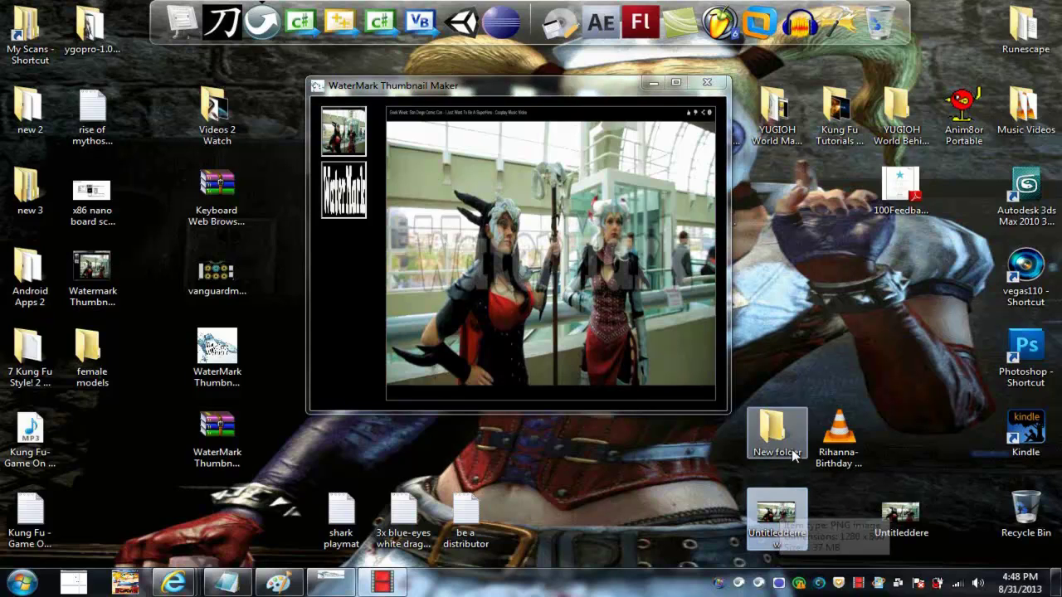
key(Return)
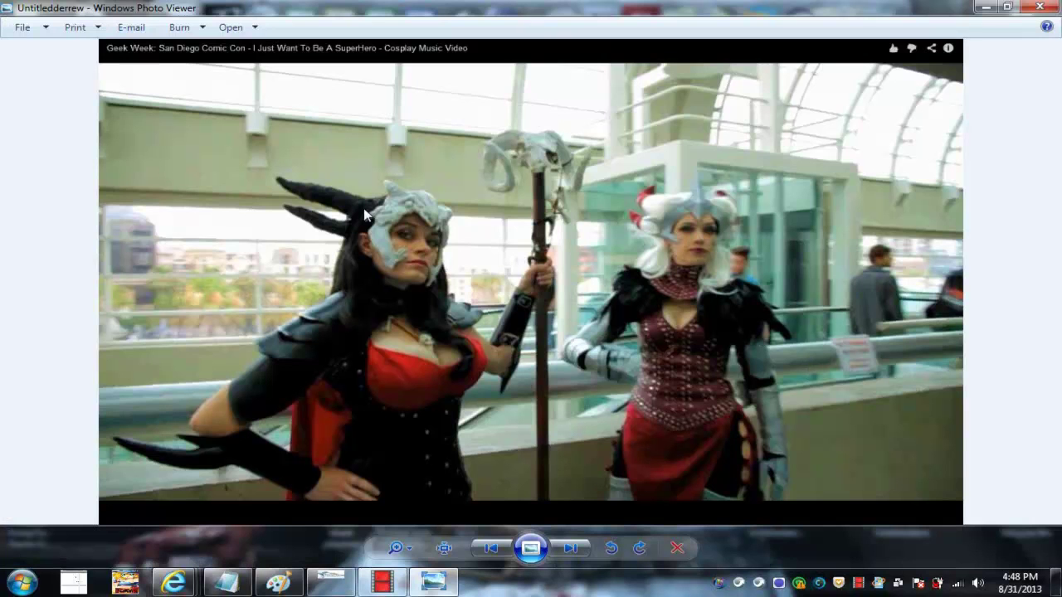
click(1042, 9)
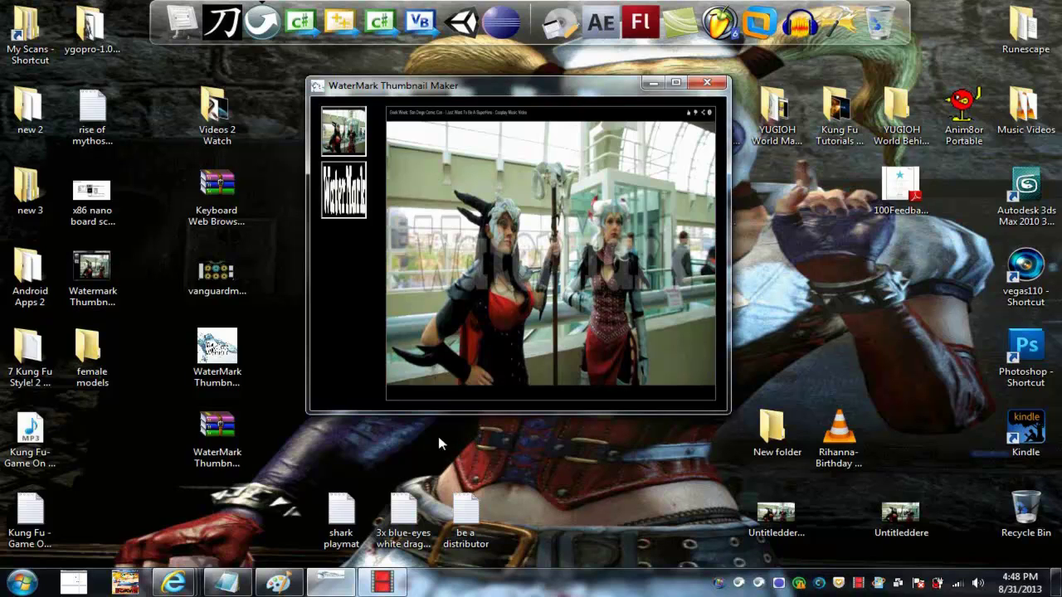
Step: Make a Club-style Cool Text logo reading 'kungfuyugioh'
mouse_move(173, 583)
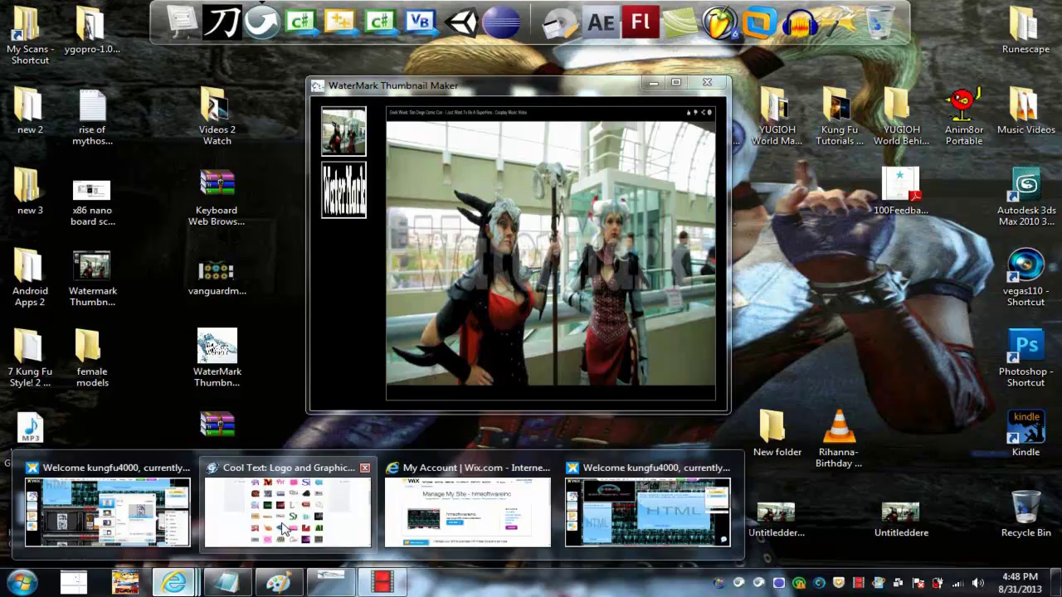
click(283, 529)
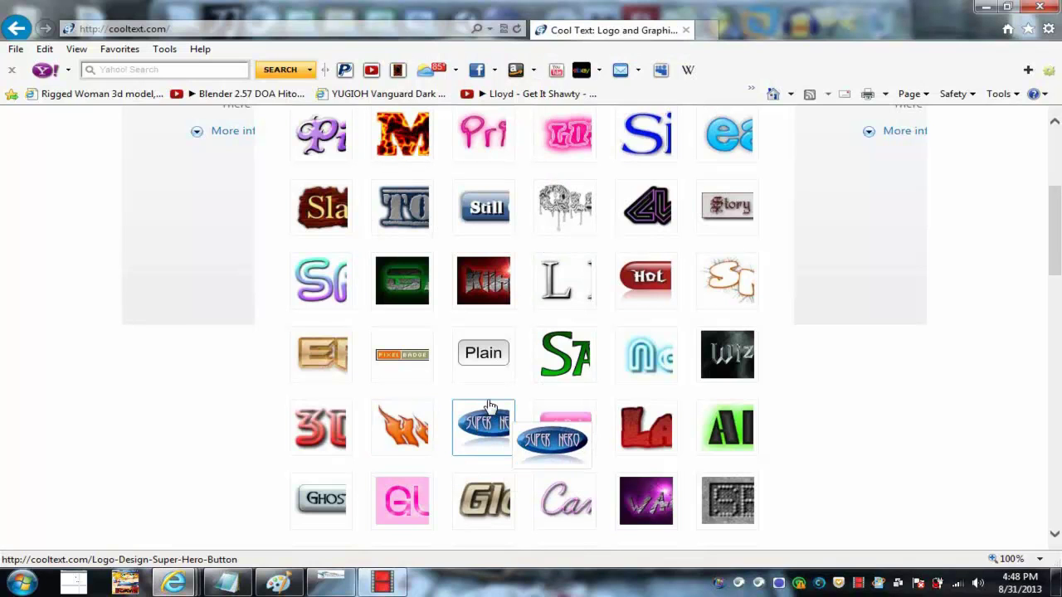
click(647, 209)
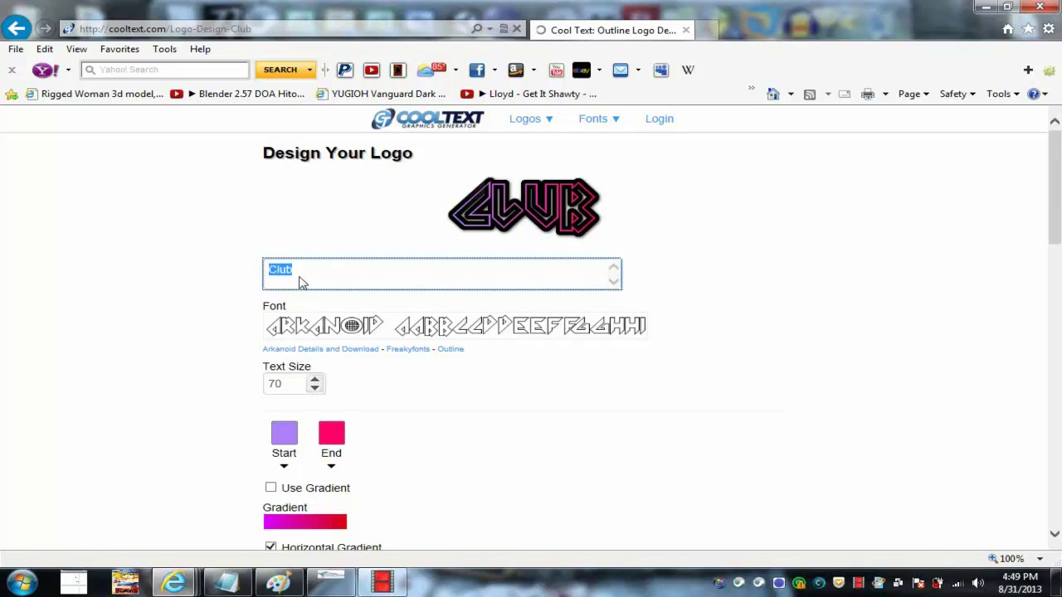
drag(279, 268, 229, 266)
key(BackSpace)
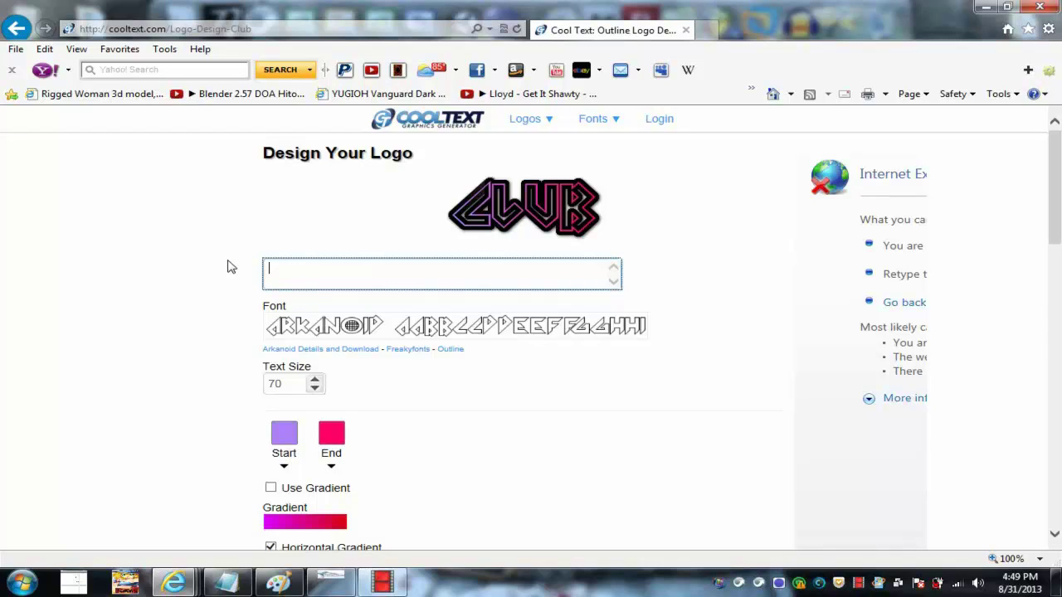
text(kungfuyugioh)
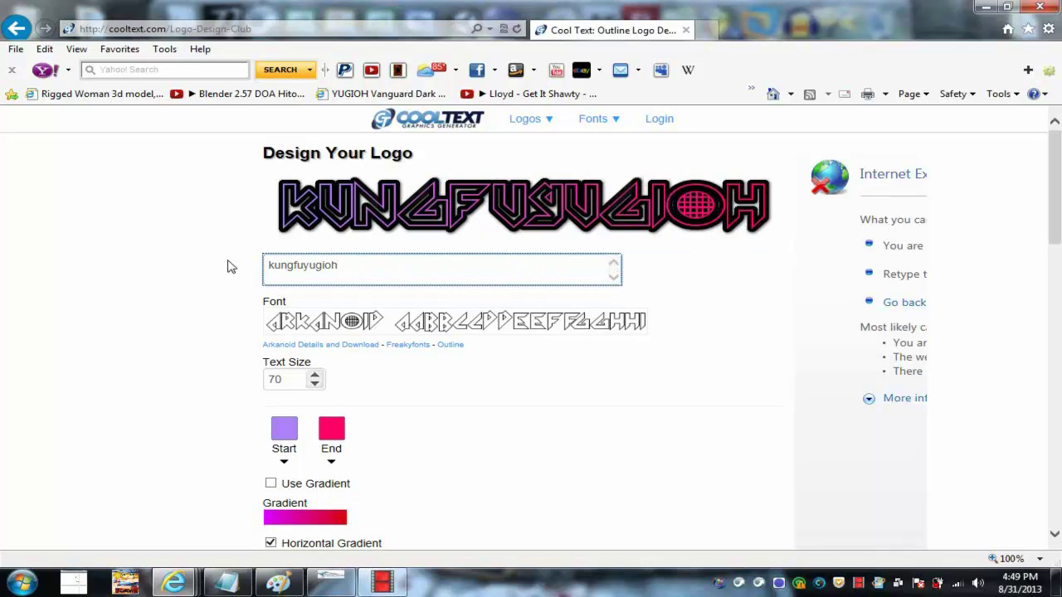
click(460, 203)
Step: Save the logo picture as a PNG on the Desktop
right_click(460, 203)
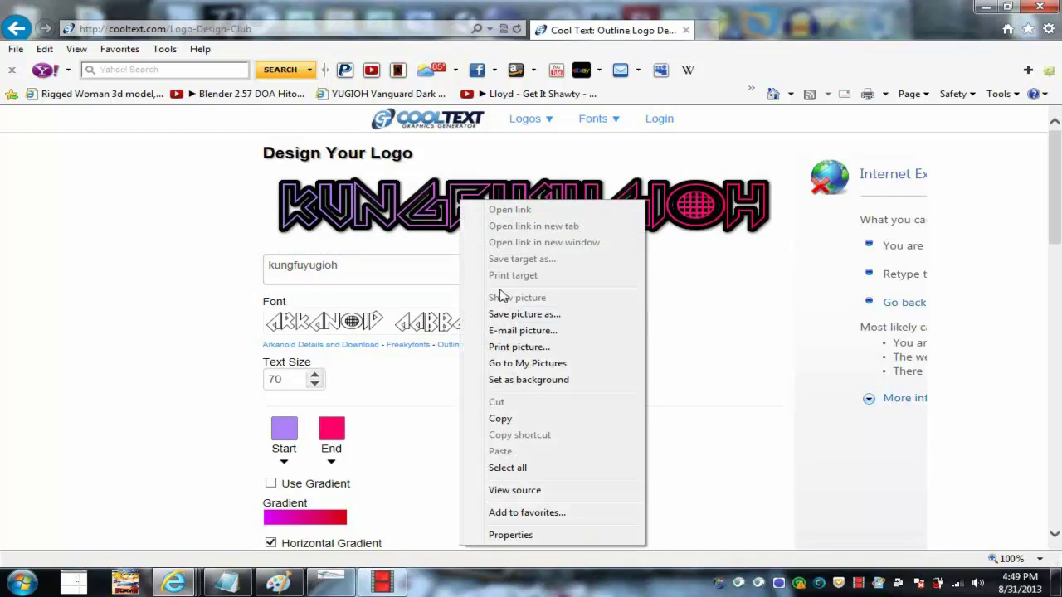
click(508, 313)
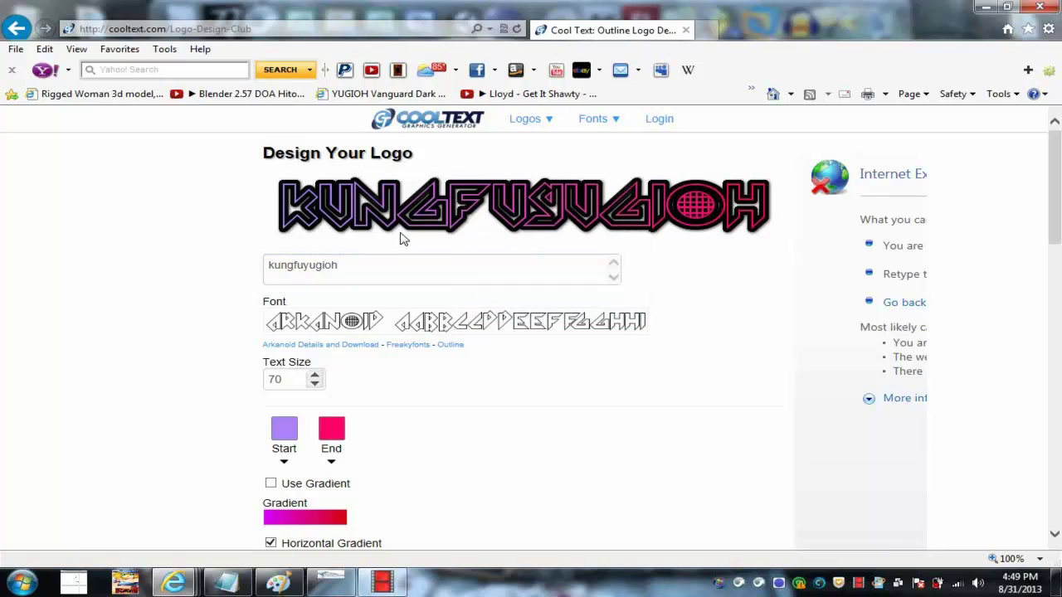
click(66, 102)
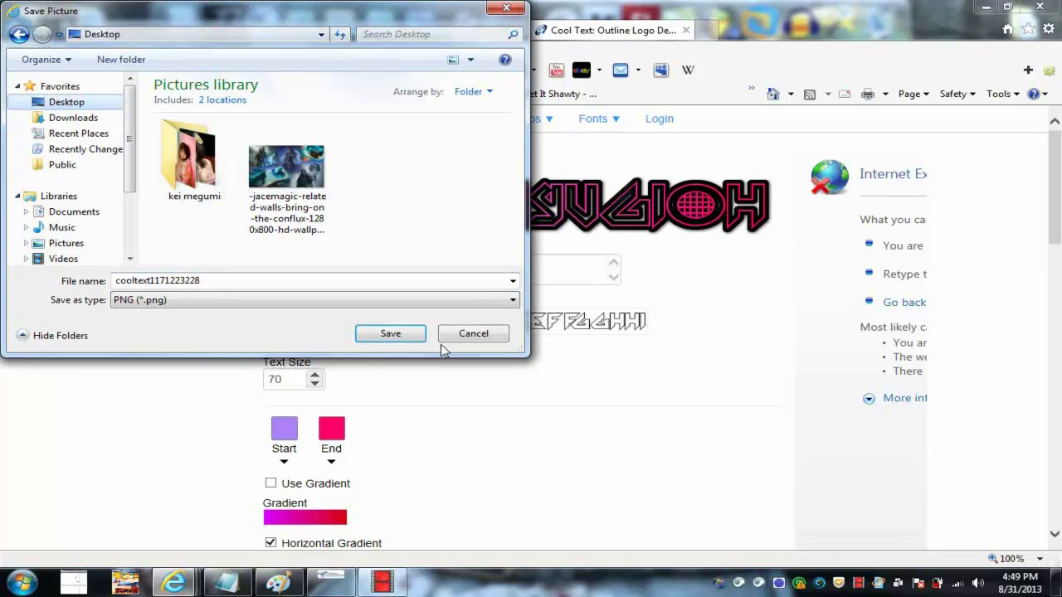
click(415, 335)
click(986, 8)
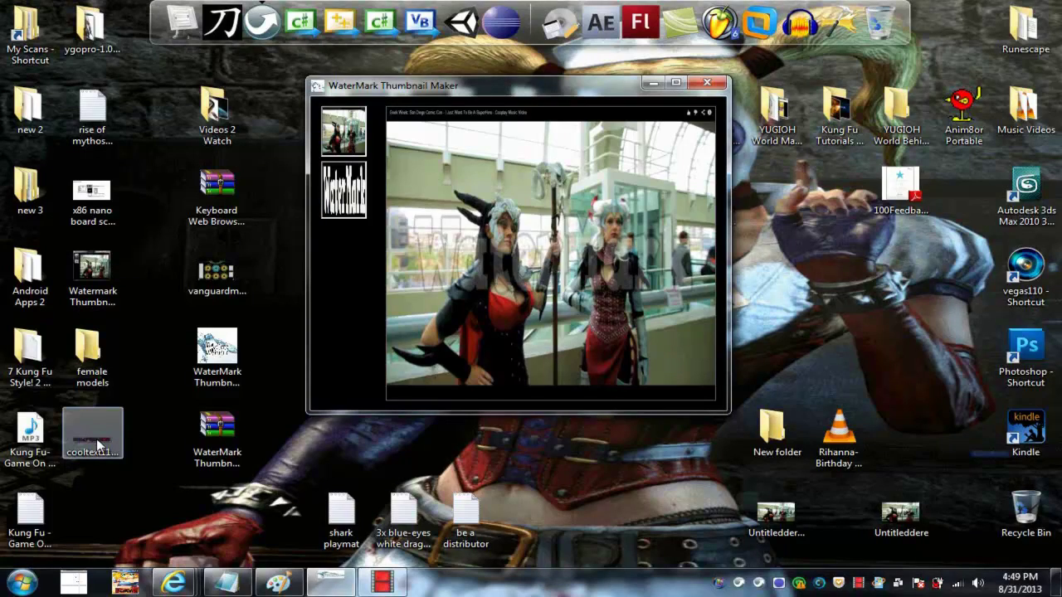
Step: Apply the cooltext KUNGFUYUGIOH PNG as the photo's watermark and move the window lower
drag(92, 434, 490, 262)
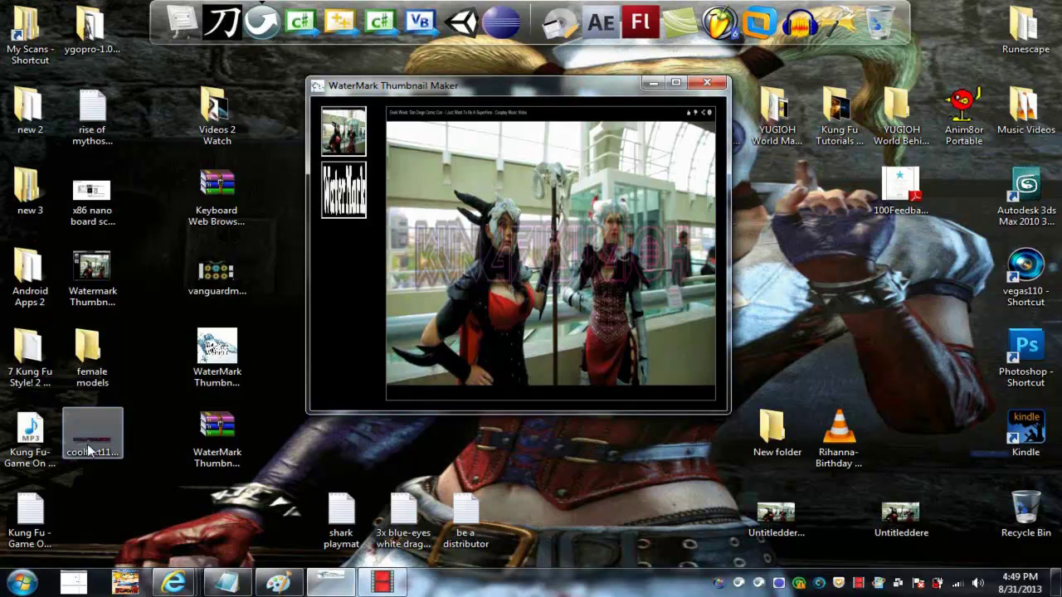
drag(92, 435, 515, 258)
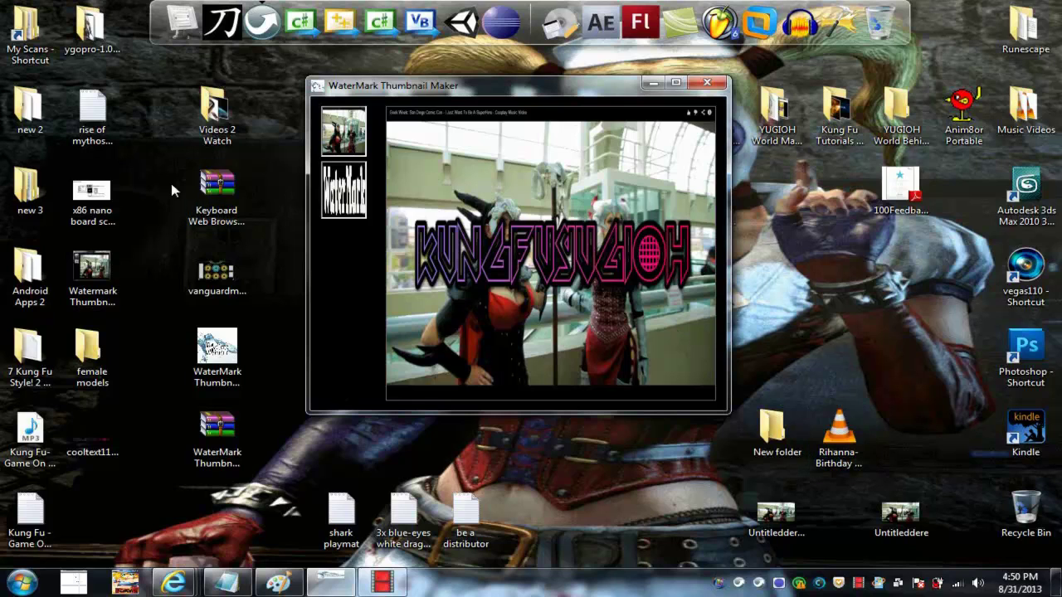
drag(443, 89, 438, 161)
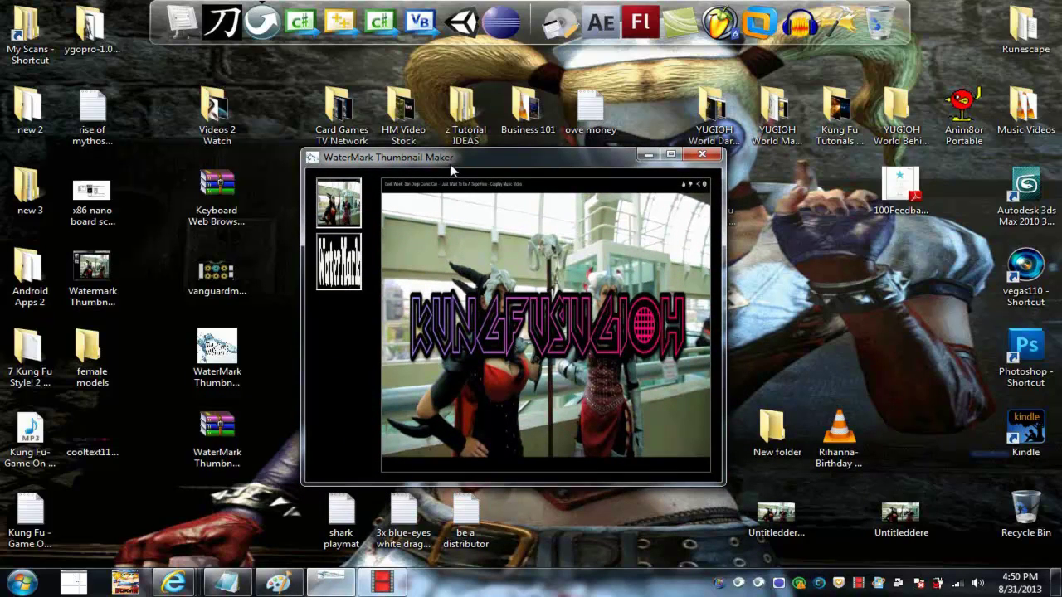
Step: Navigate through Card Games TV Network and yugioh stuff into the anime boobs folder
double_click(340, 112)
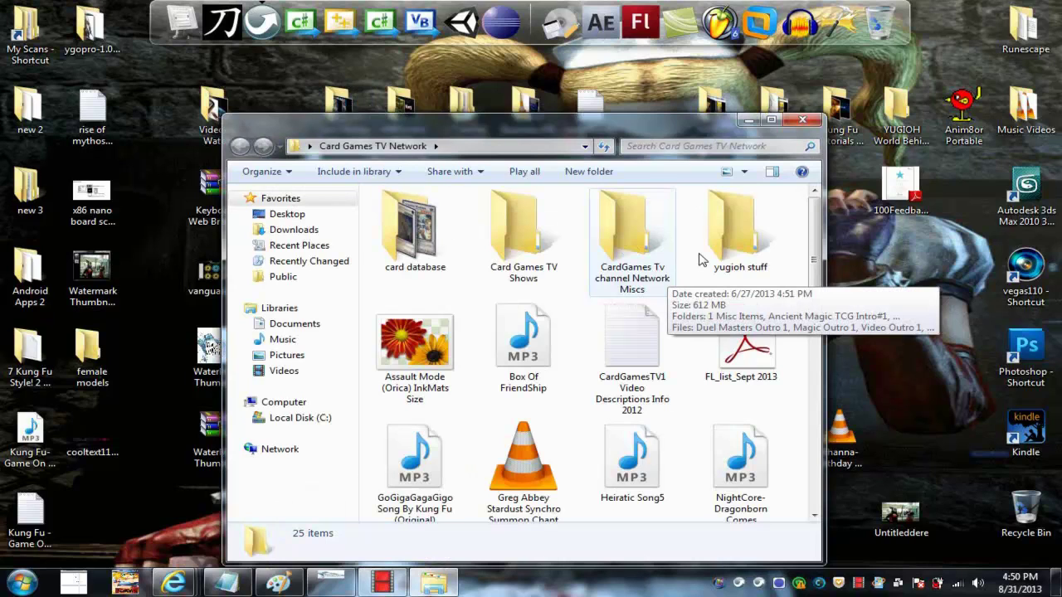
double_click(728, 240)
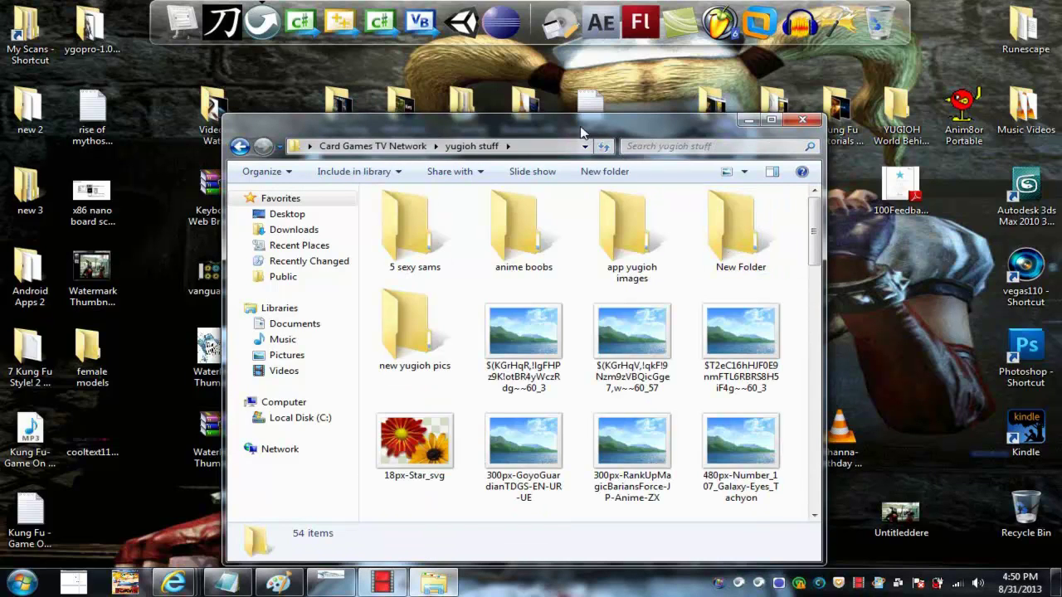
drag(580, 133, 583, 74)
click(323, 583)
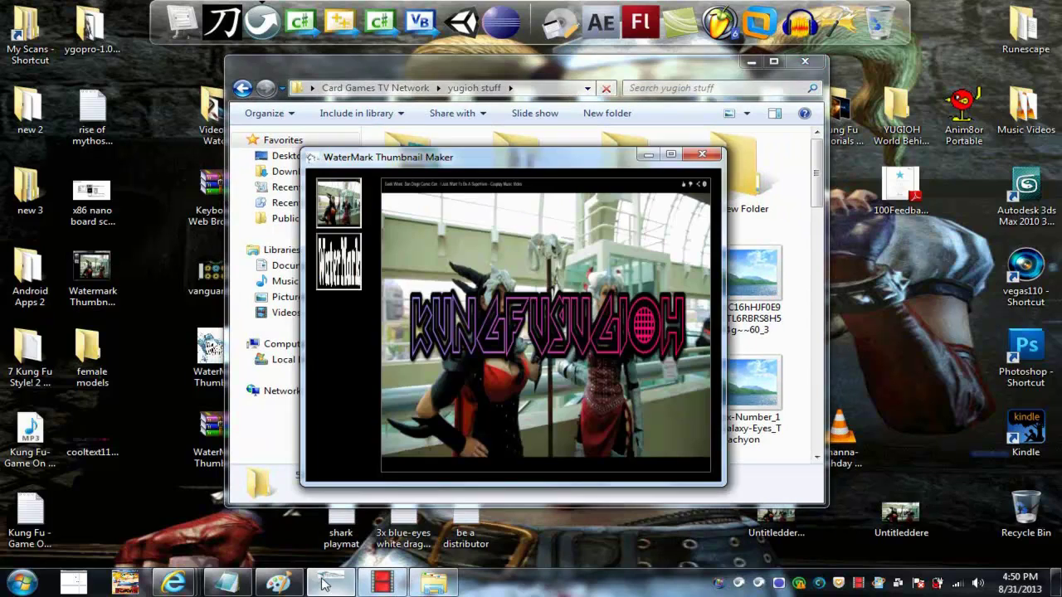
click(535, 186)
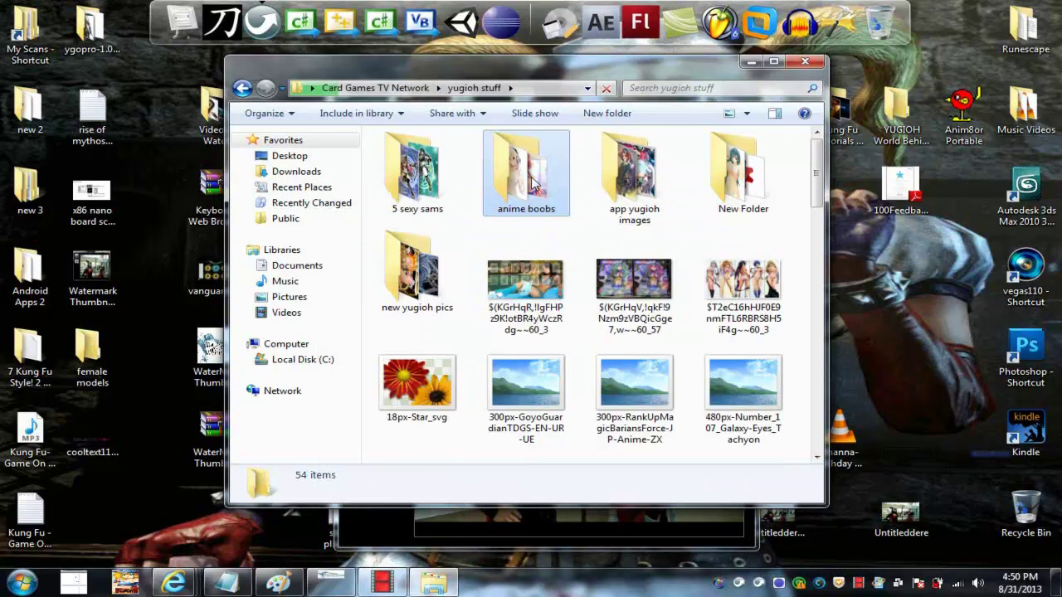
double_click(537, 183)
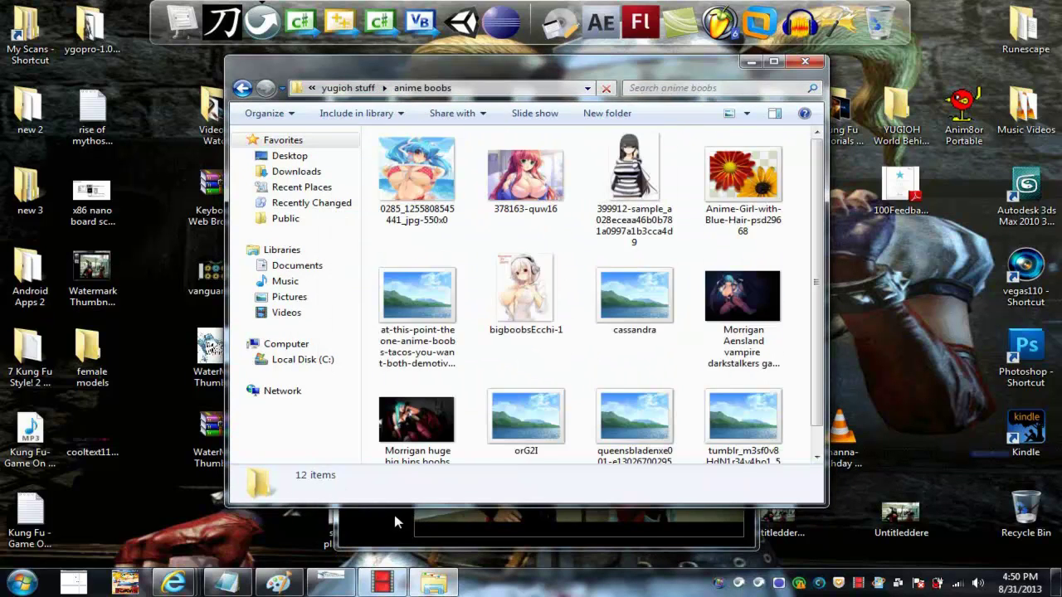
Step: Load the 378163 image into the watermark maker and close the folder window
click(395, 521)
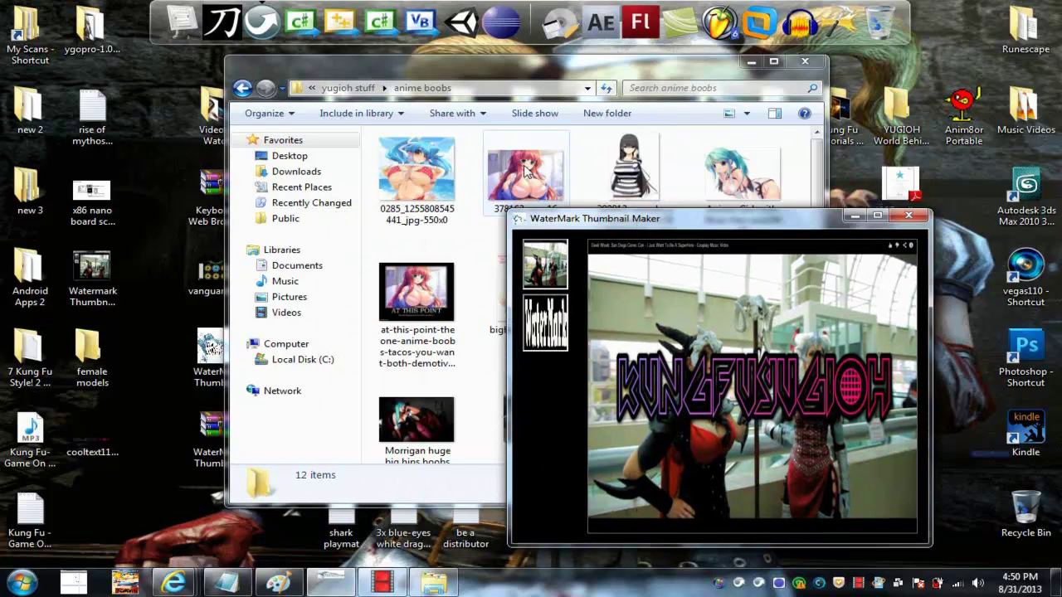
drag(524, 170, 461, 108)
click(806, 63)
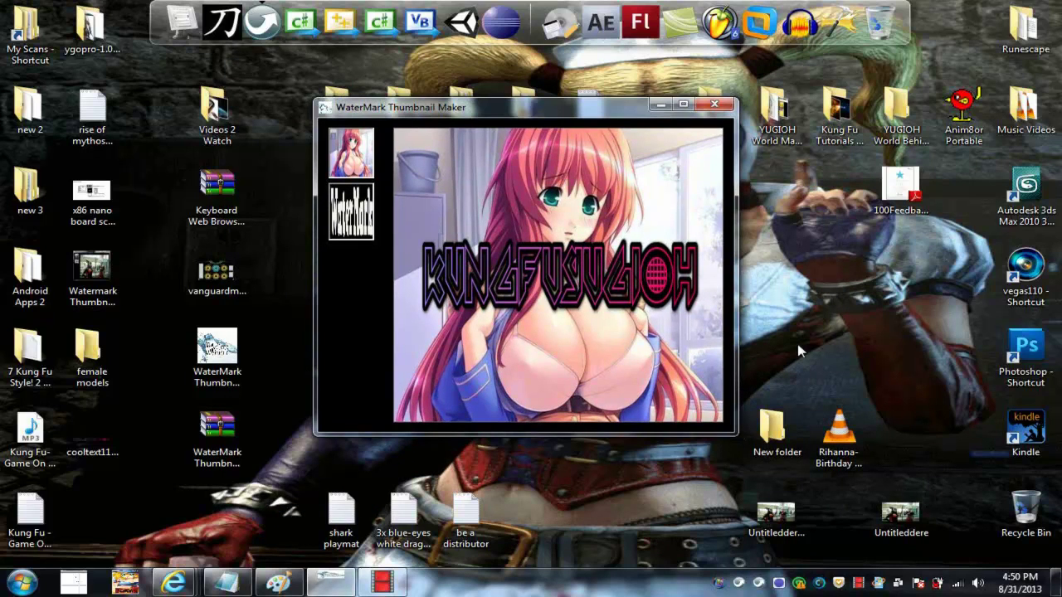
Step: Make the KUNGFUYUGIOH logo fully opaque over the anime image preview
click(531, 290)
Step: Start Paint and paste the desktop screenshot, shifting it up and left
click(21, 583)
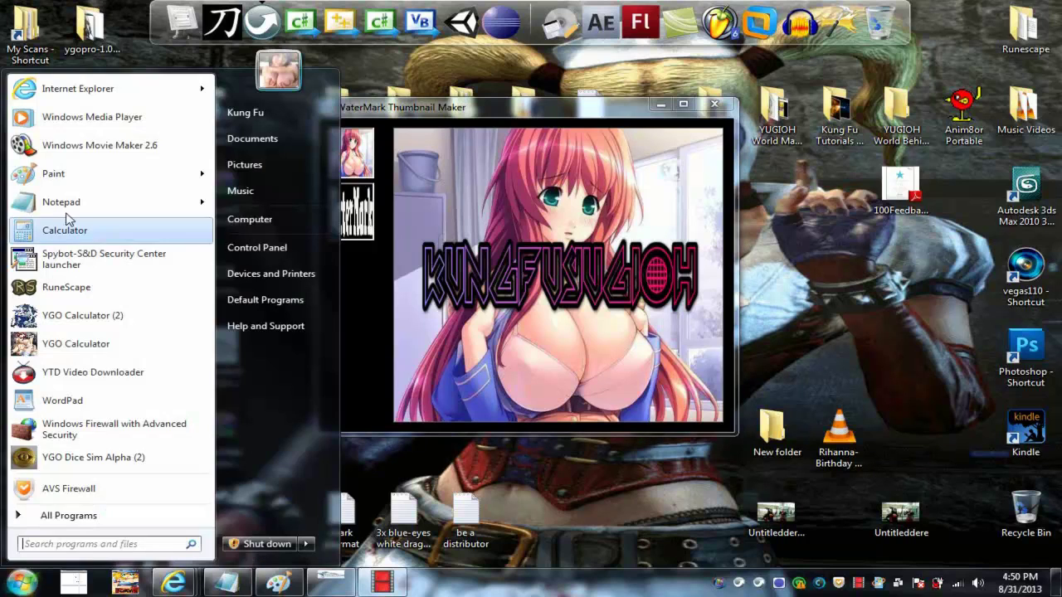
click(52, 173)
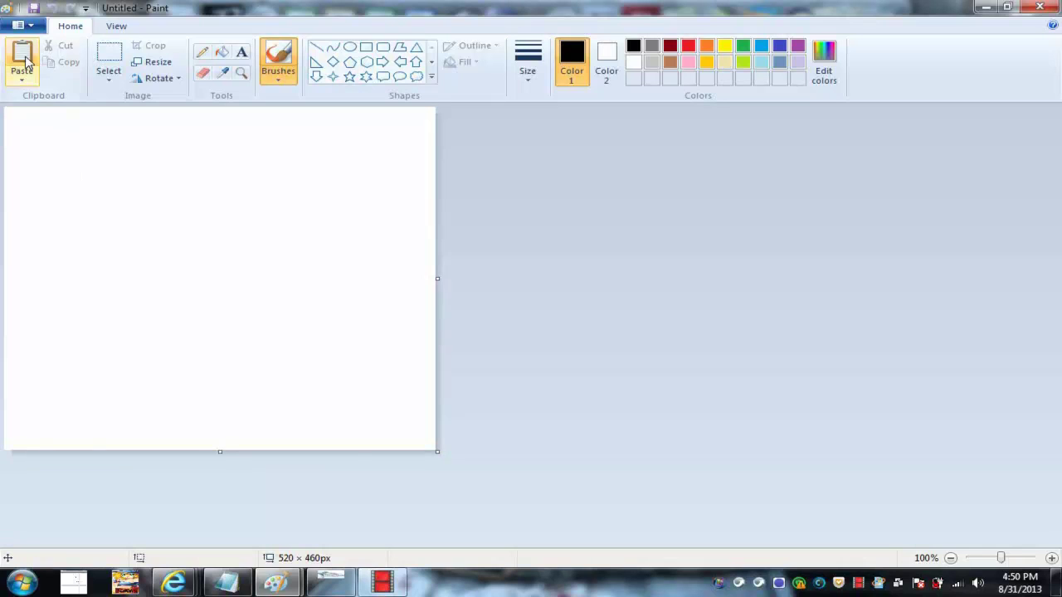
click(22, 57)
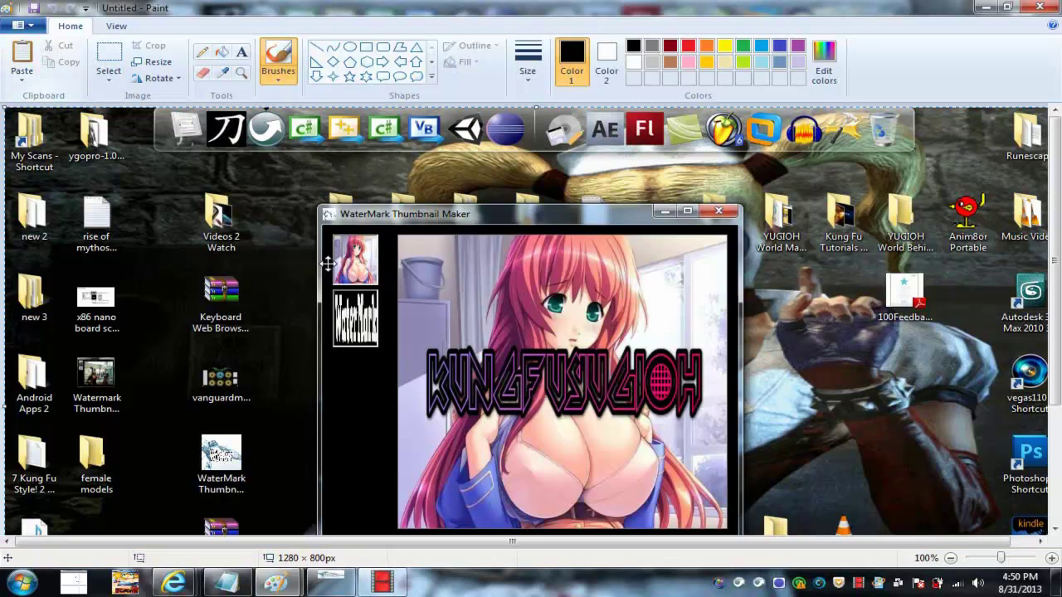
mouse_move(480, 316)
mouse_down()
mouse_move(310, 283)
mouse_move(172, 220)
mouse_up()
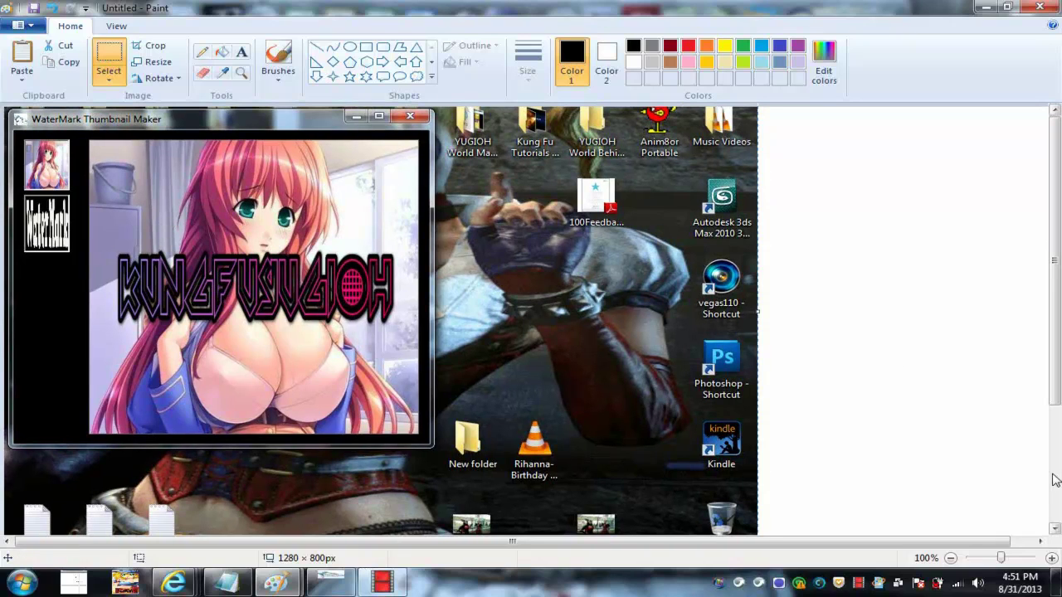
Step: Shrink the Paint canvas around the watermarked thumbnail
scroll(1041, 540, down, 3)
click(1041, 539)
drag(1043, 532, 413, 279)
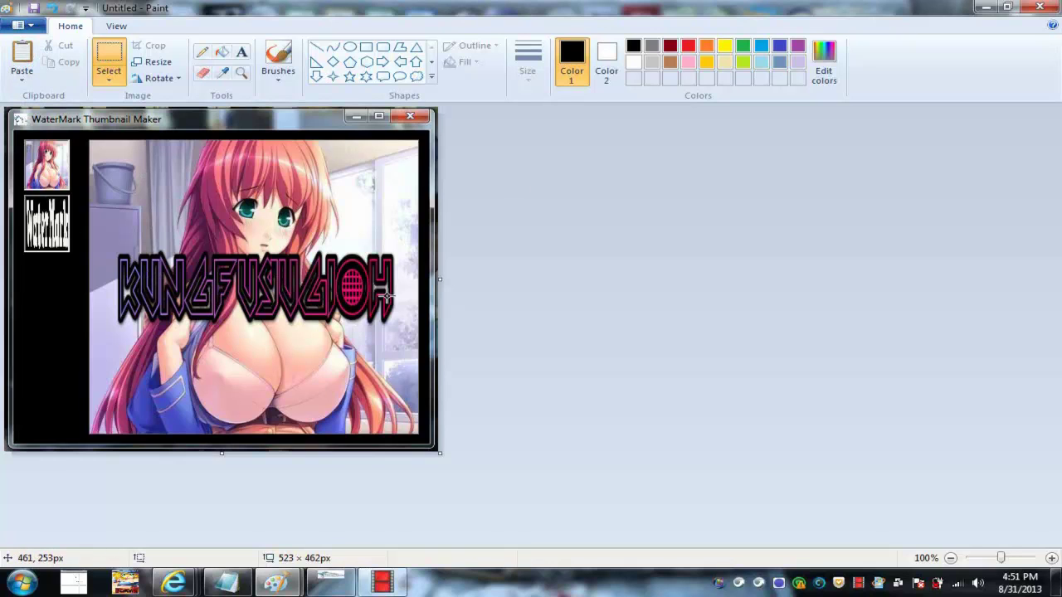
Step: Re-paste the screenshot with the anime image at the canvas's top-left corner
drag(307, 267, 272, 253)
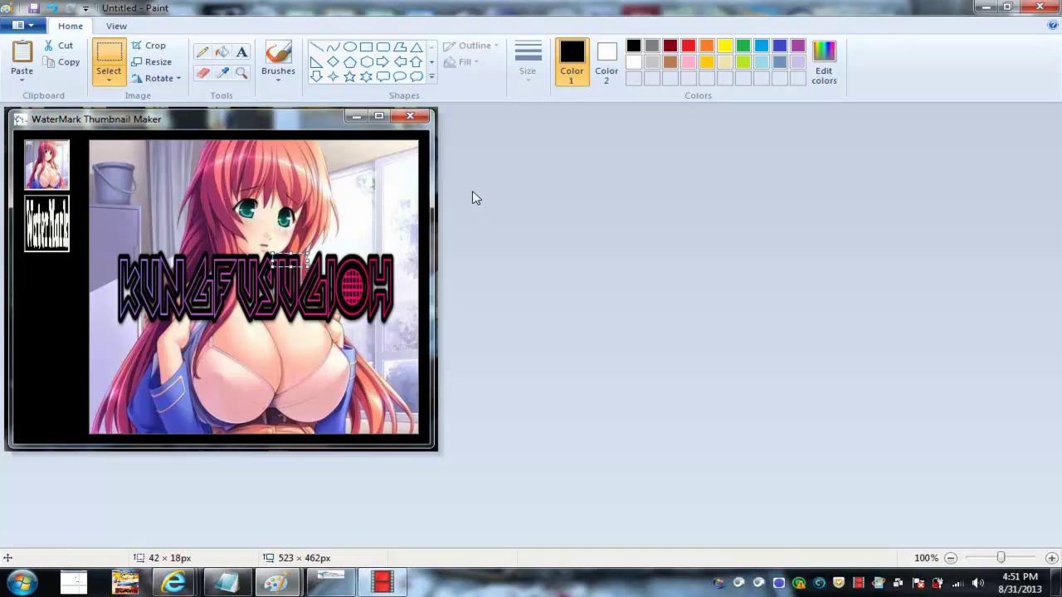
click(22, 58)
mouse_move(355, 295)
mouse_down()
mouse_move(313, 289)
mouse_move(138, 332)
mouse_move(104, 309)
mouse_move(83, 209)
mouse_up()
click(929, 349)
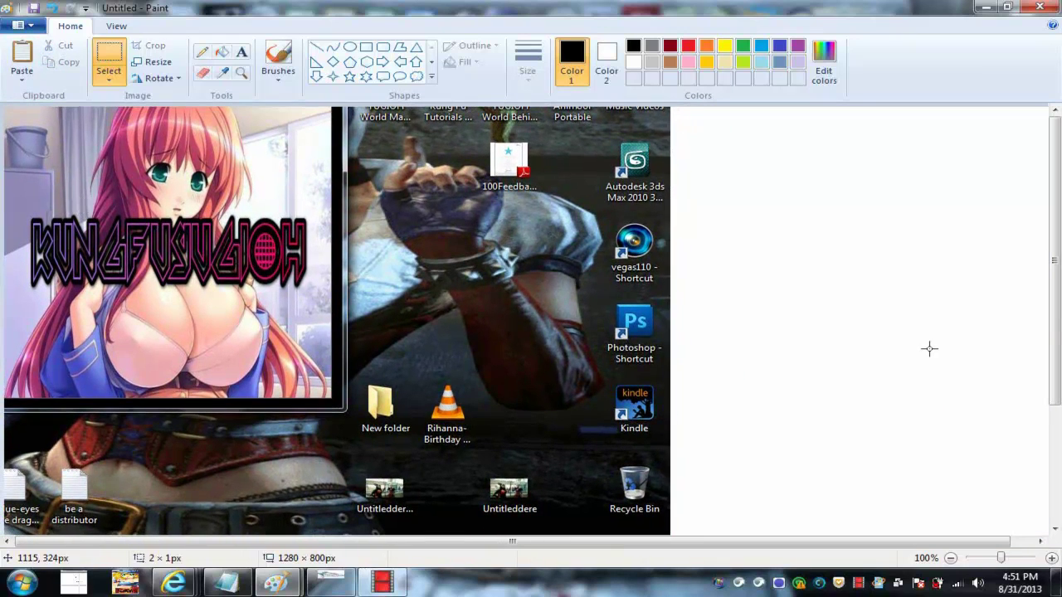
Step: Crop the canvas down to the anime image, about 392 × 388 px
scroll(1025, 547, down, 3)
click(1022, 542)
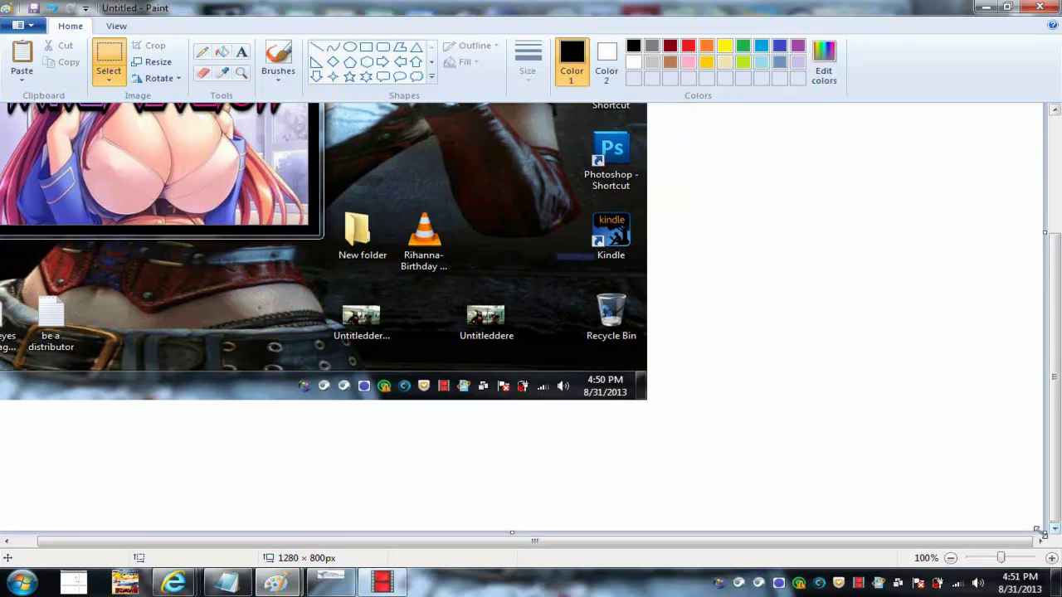
key(ctrl+z)
drag(312, 222, 306, 223)
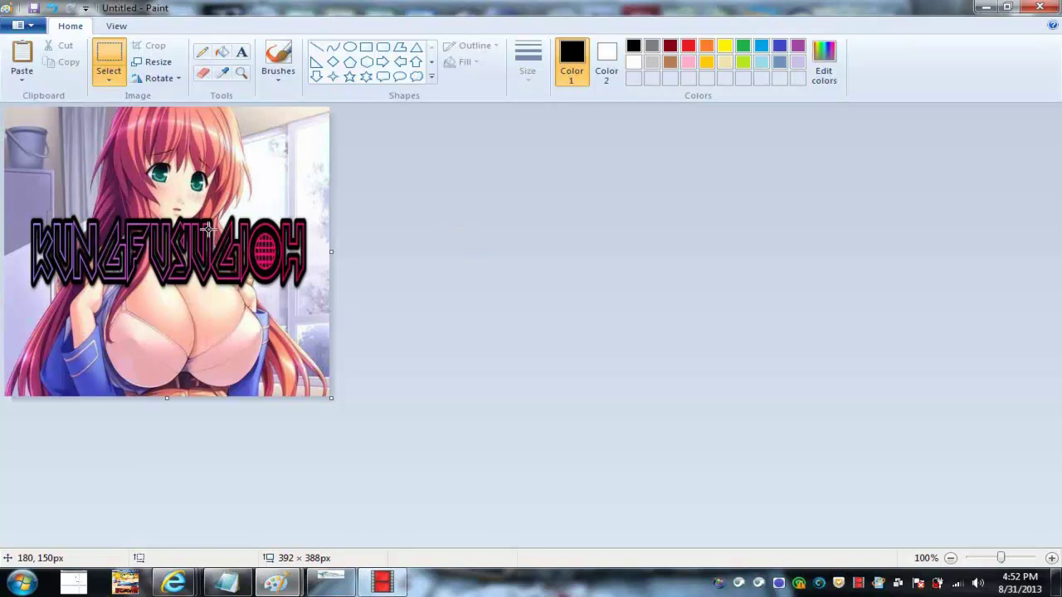
click(332, 581)
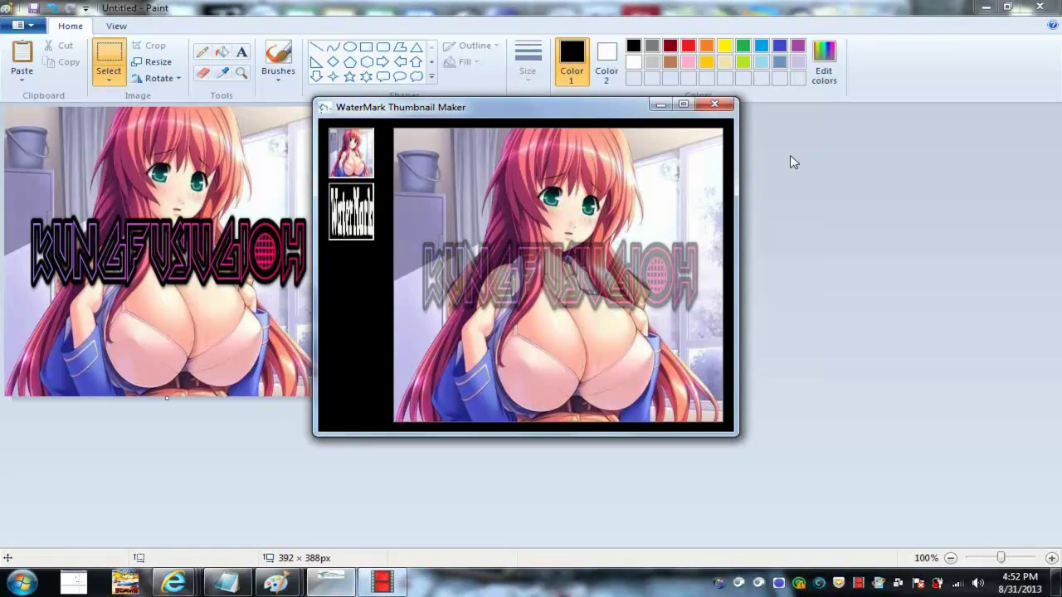
Step: Close Paint without saving and select the cooltext logo file on the desktop
click(1039, 6)
click(561, 293)
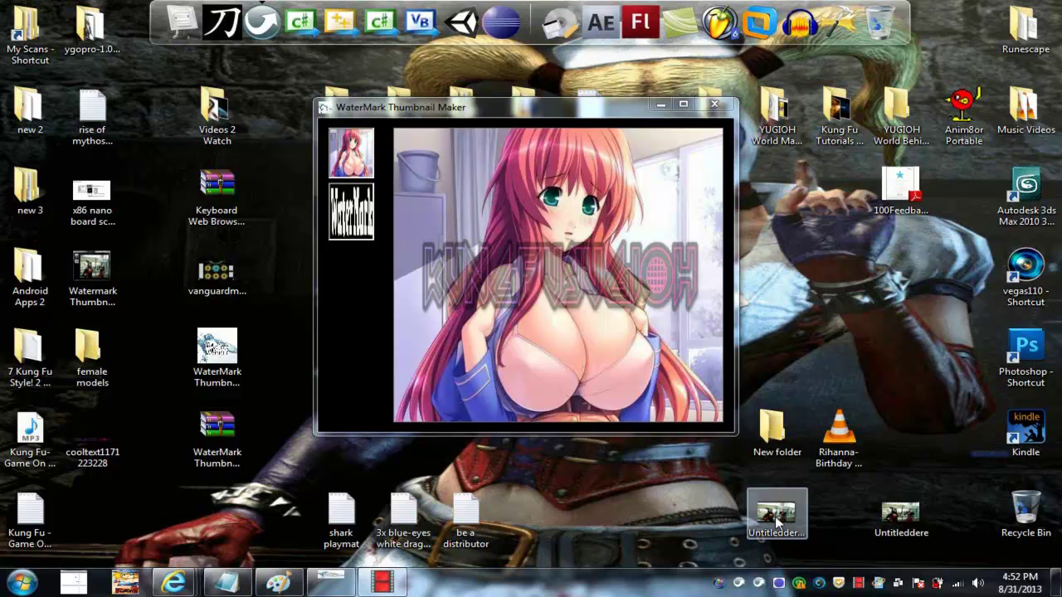
click(98, 446)
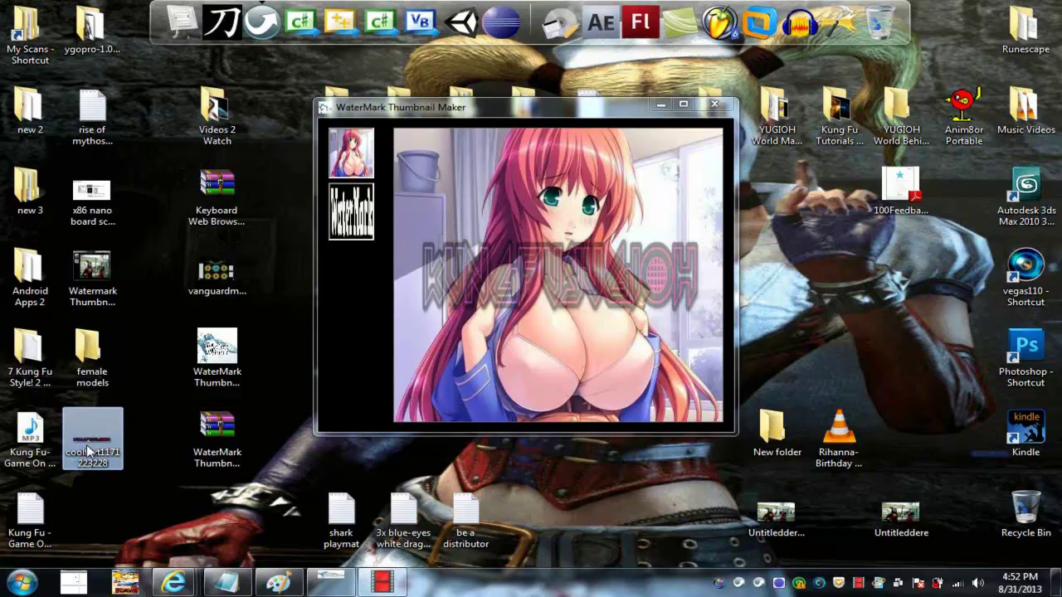
Step: Open Untitledderrew.png in GIMP Portable via the file's Open with menu
right_click(778, 519)
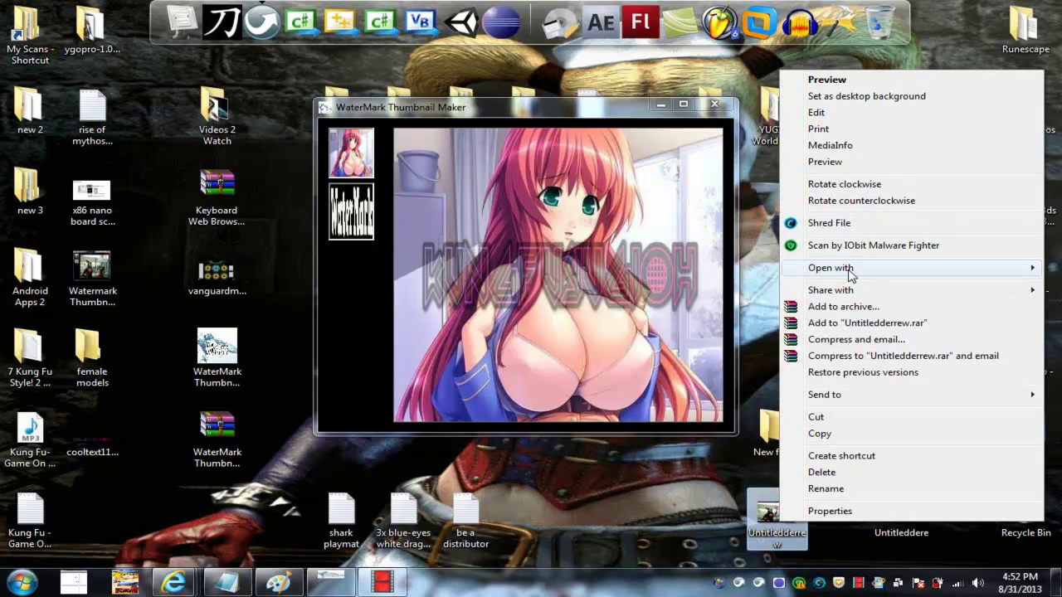
mouse_move(851, 274)
click(706, 275)
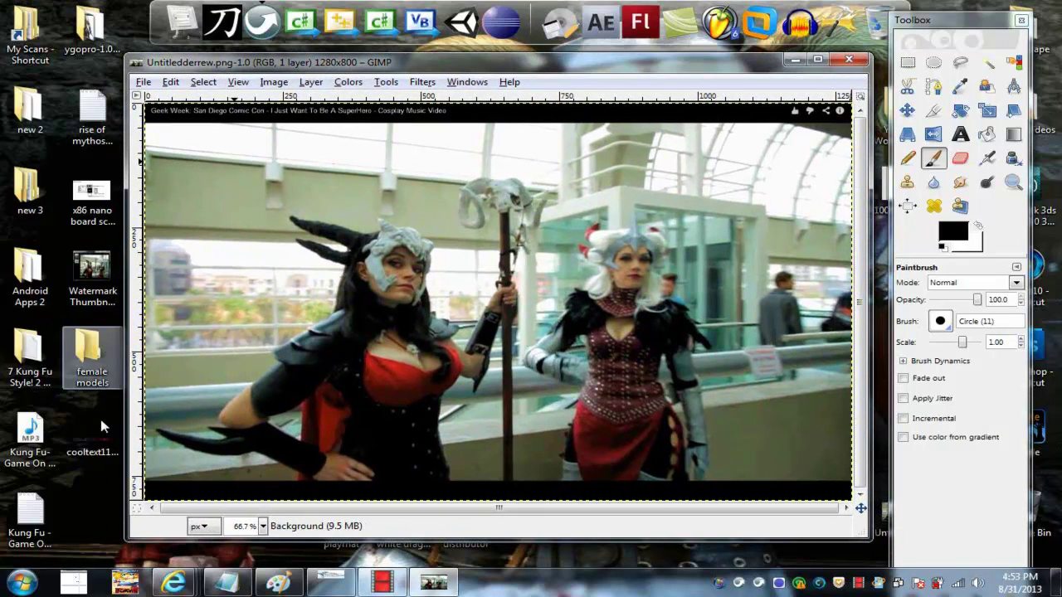
Step: Paste the KUNGFUYUGIOH logo onto the photo and move it onto the cosplayer
key(ctrl+v)
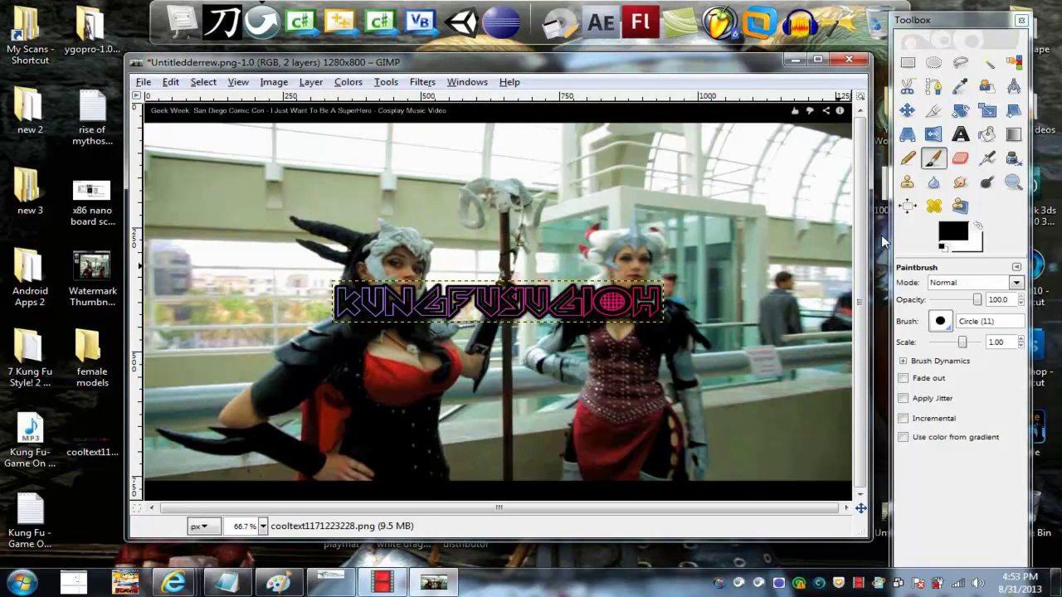
click(907, 110)
drag(518, 306, 395, 333)
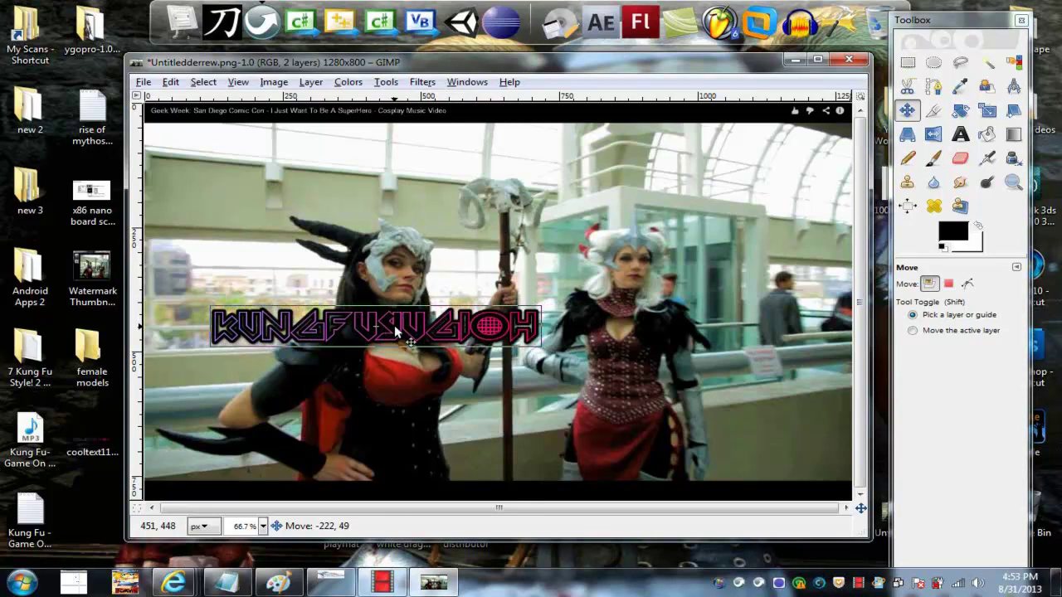
Step: Scale the logo layer to 880 × 325 so it spans both cosplayers
click(986, 110)
click(667, 377)
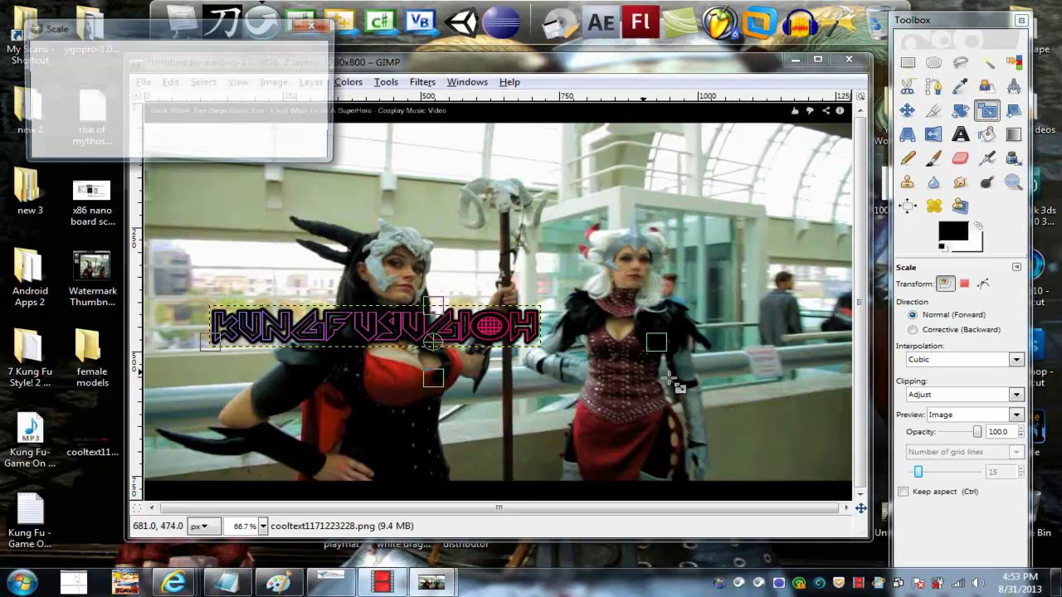
drag(672, 381, 751, 396)
click(213, 144)
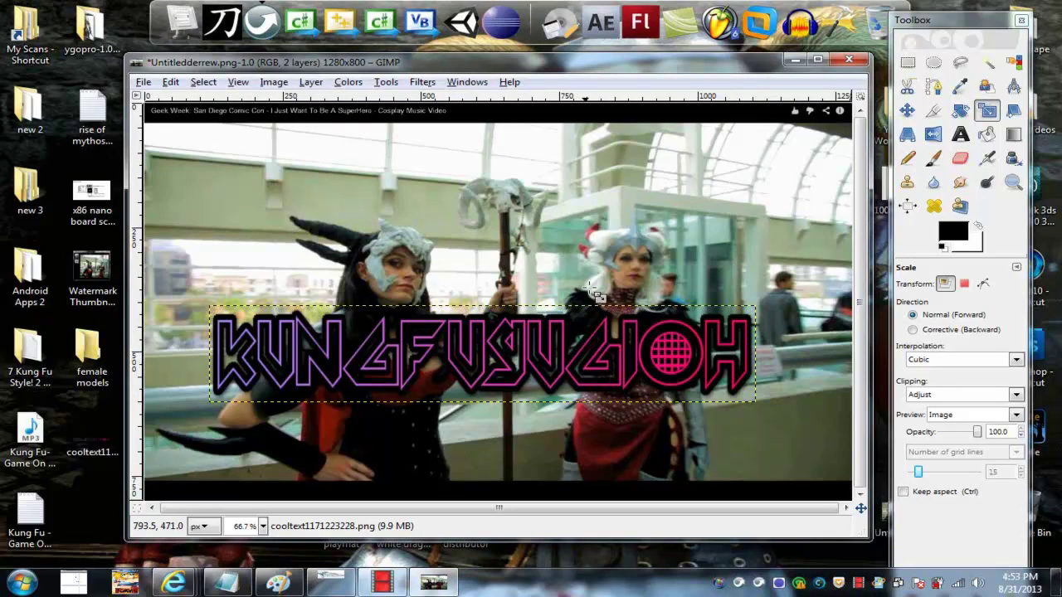
Step: Lower the cooltext1171223228.png layer's opacity to about 27.9% in the Layers dock
click(462, 83)
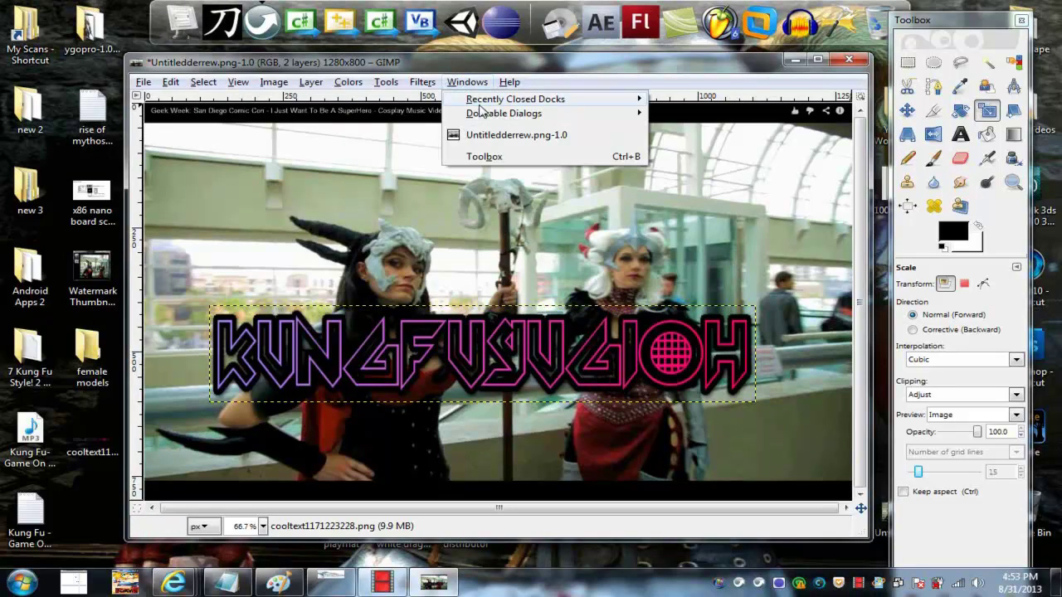
mouse_move(483, 111)
click(674, 112)
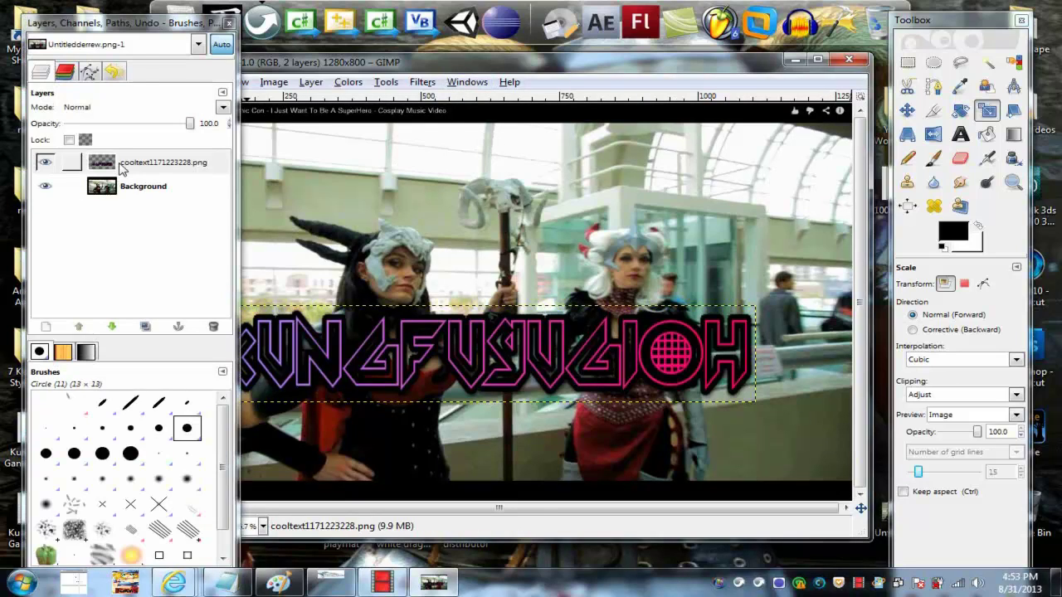
click(122, 169)
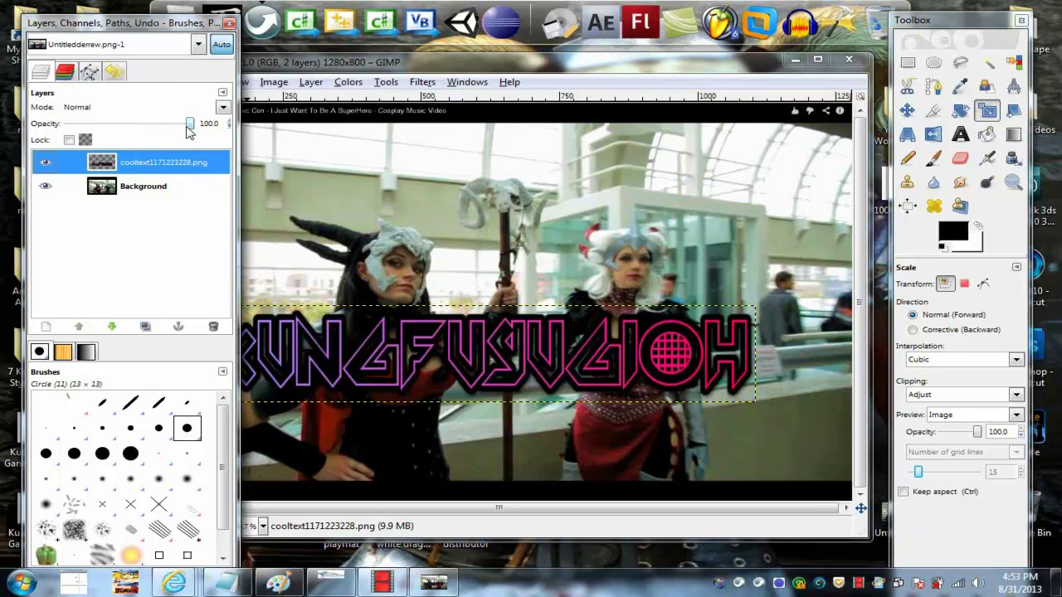
drag(194, 130, 106, 138)
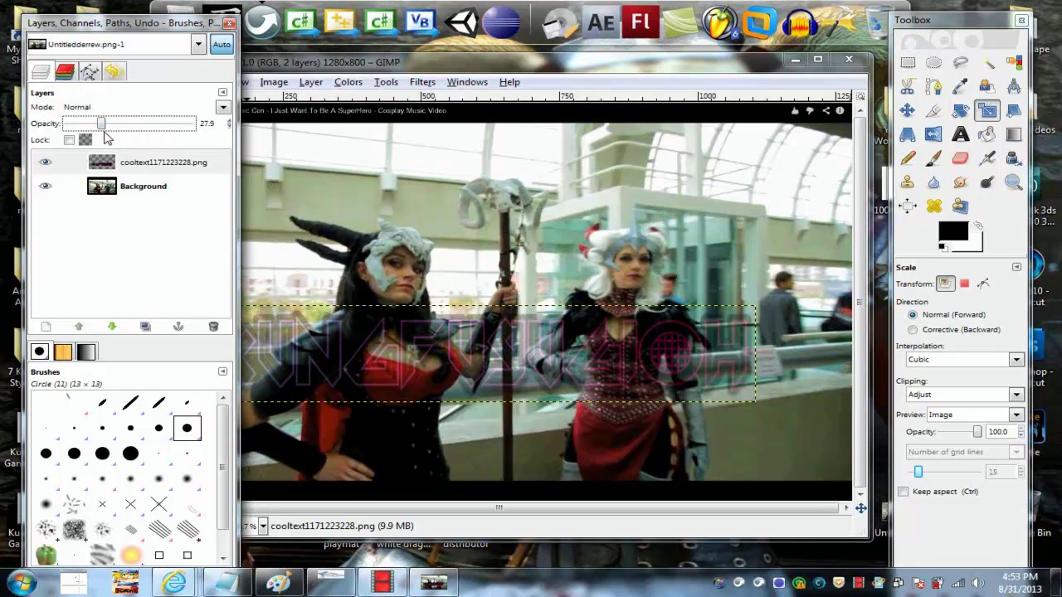
click(229, 22)
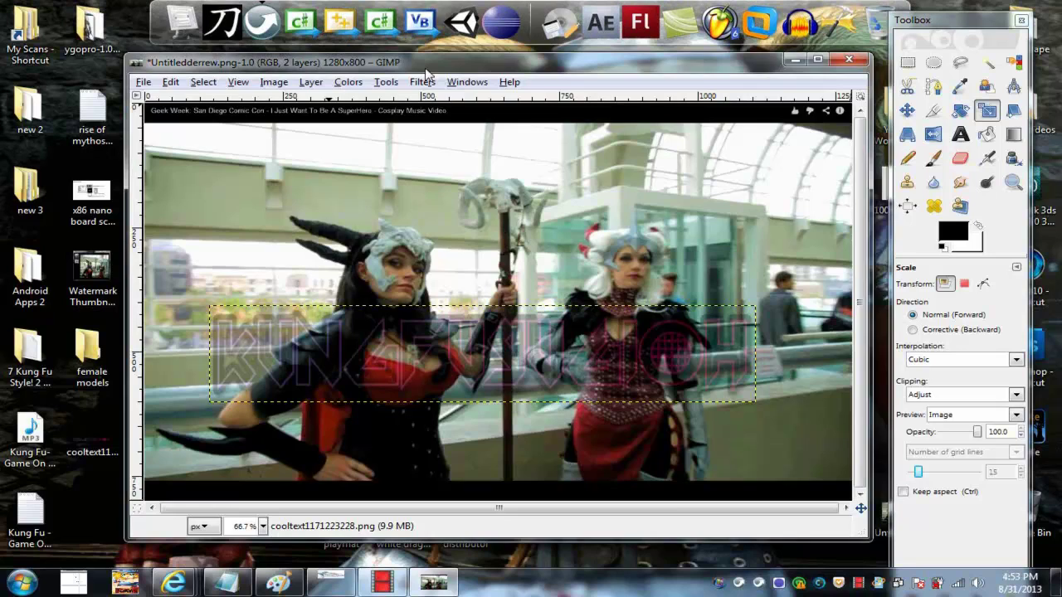
Step: Raise the GIMP image window by its title bar in two moves, then focus the desktop
drag(426, 69, 433, 54)
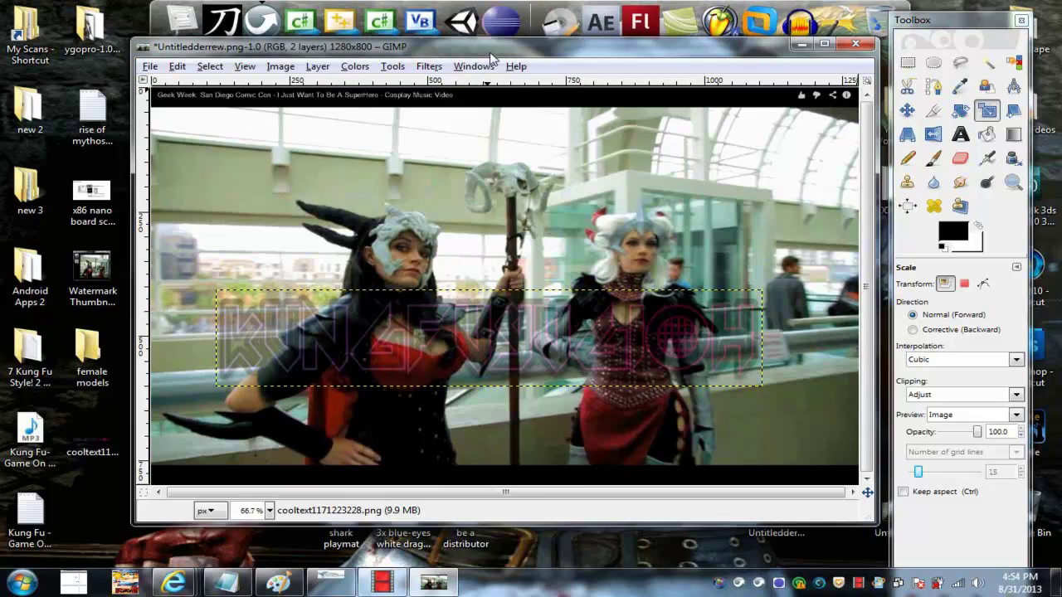
drag(490, 59, 489, 29)
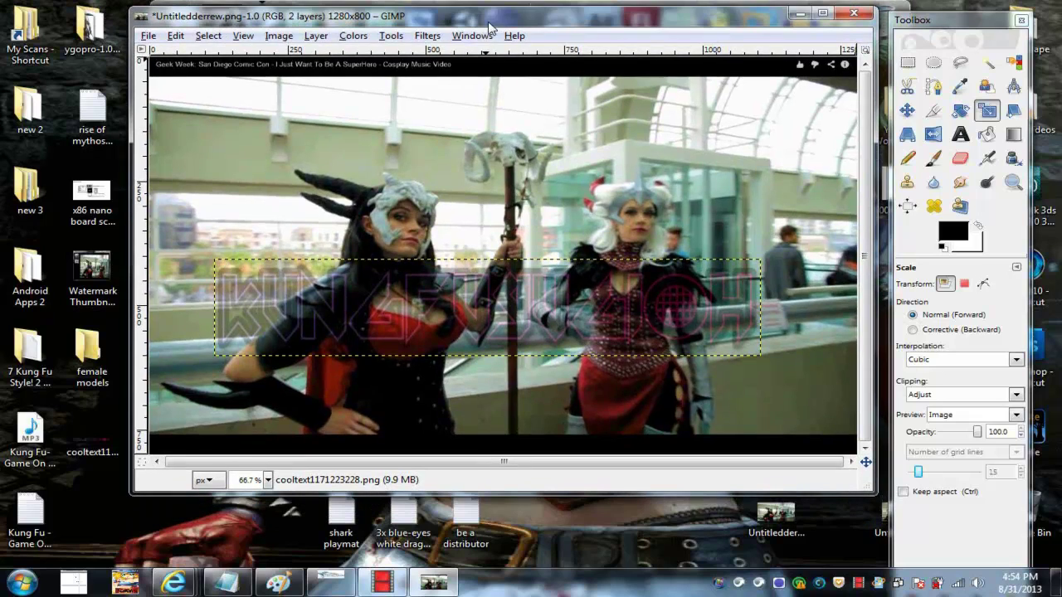
click(770, 533)
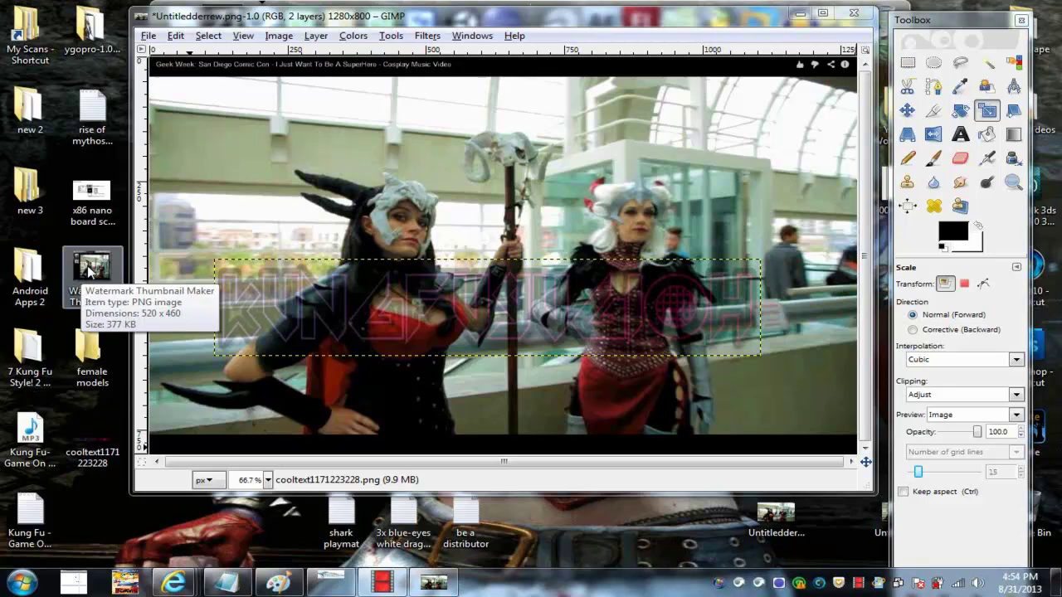
Step: View the Watermark Thumbnail Maker screenshot in Windows Photo Viewer, then close it
click(88, 267)
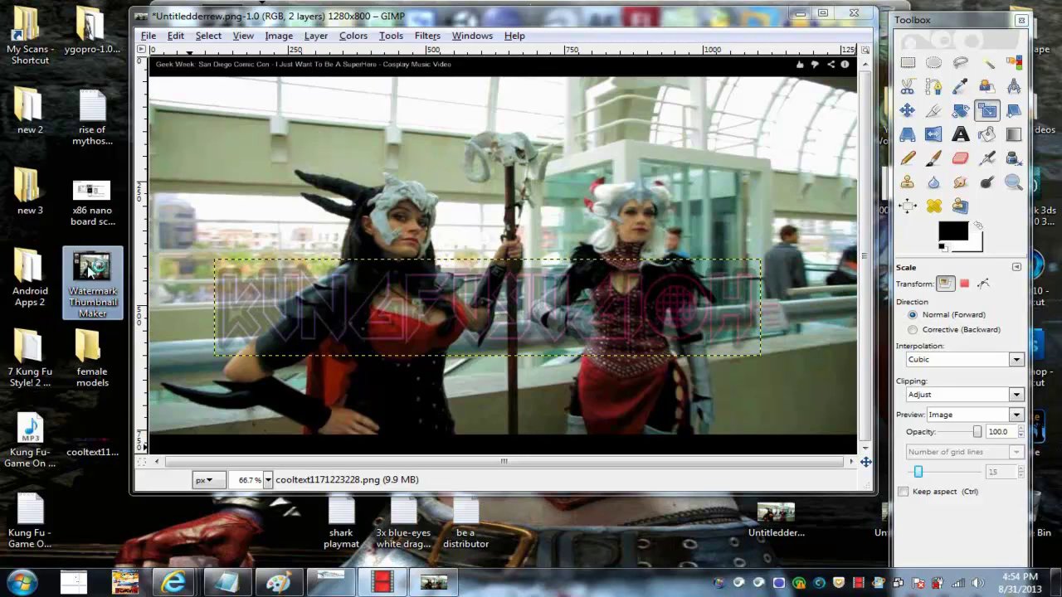
double_click(89, 267)
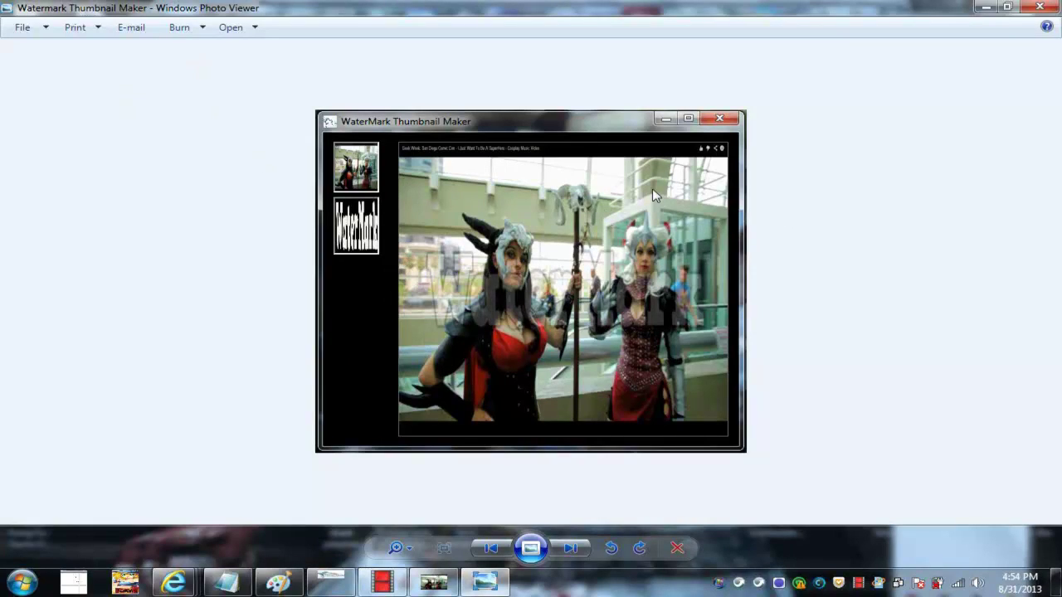
click(1050, 7)
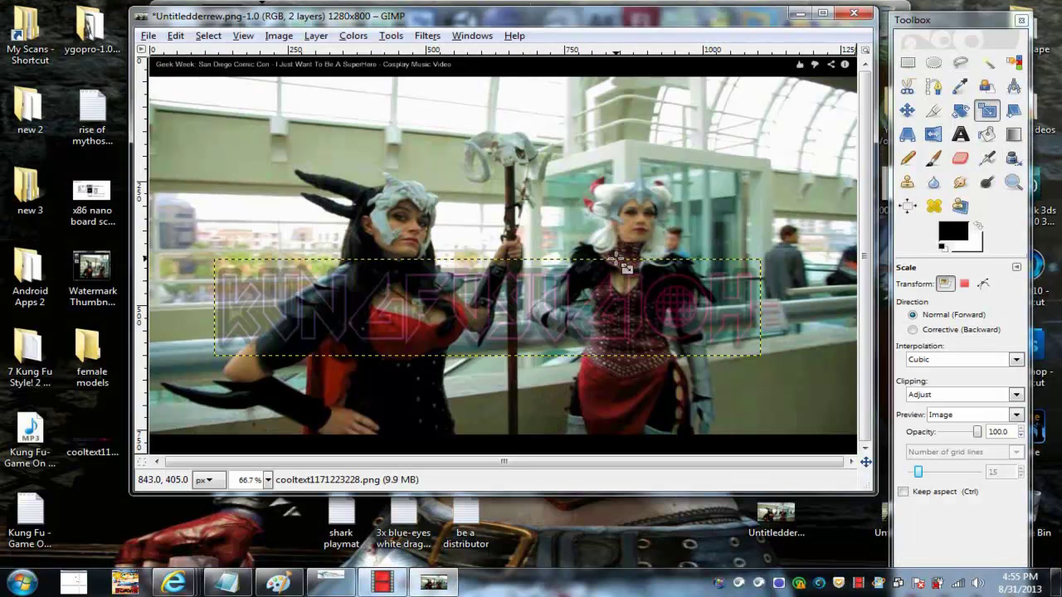
Step: Close the watermarked image in GIMP with Don't Save and quit GIMP
click(852, 12)
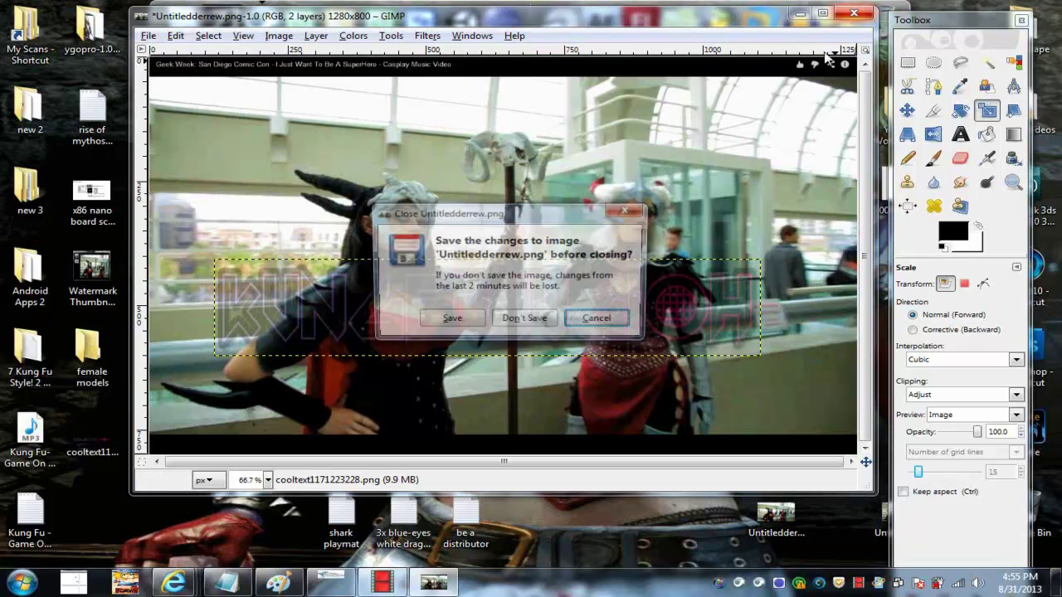
click(535, 323)
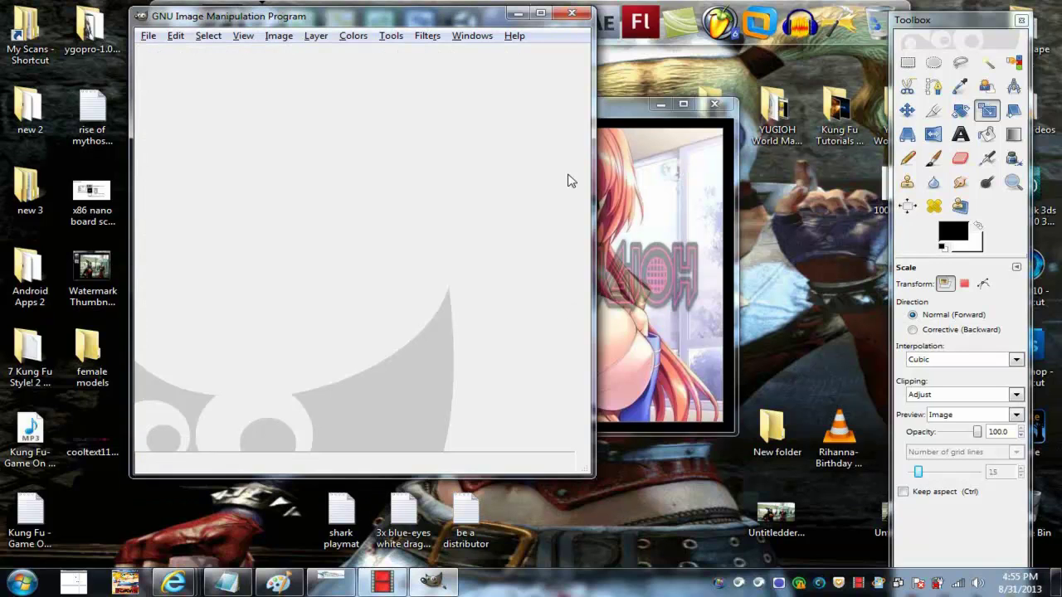
click(571, 15)
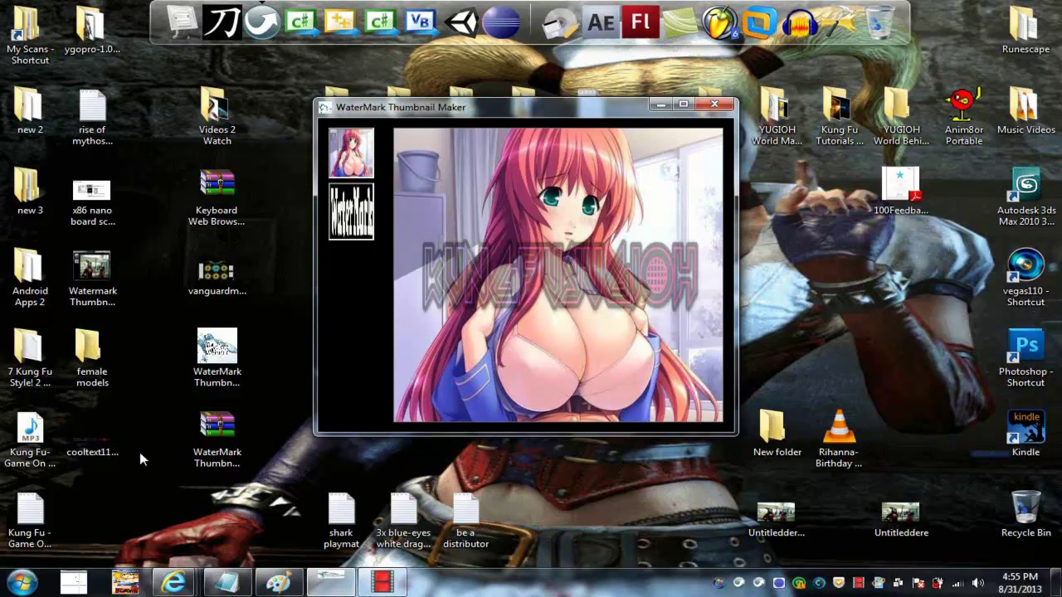
Step: Load the Untitledderew cosplay photo and apply the KUNGFUYUGIOH image as its watermark
click(601, 487)
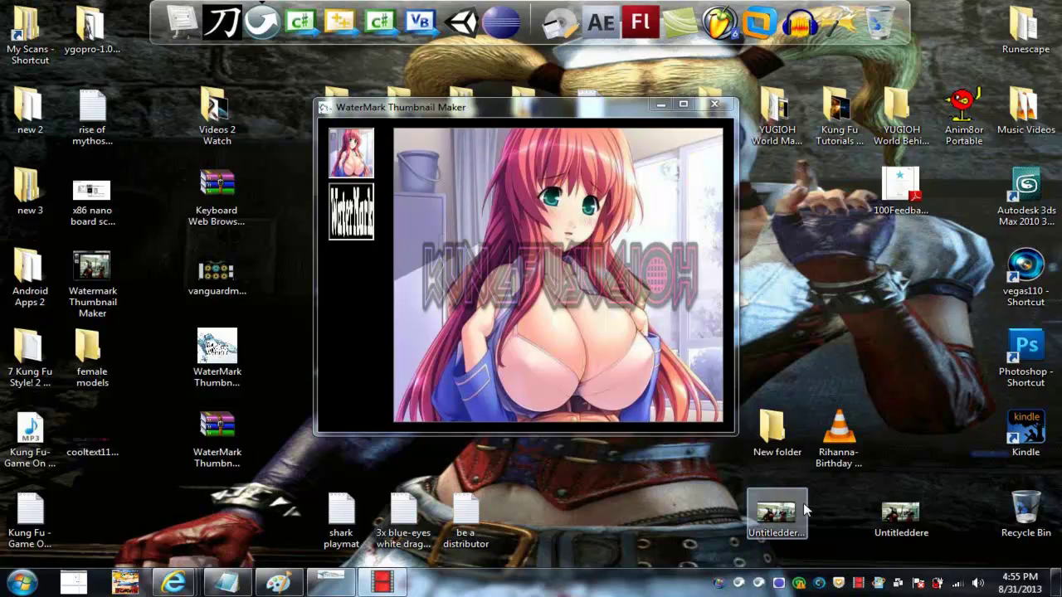
drag(777, 514, 361, 171)
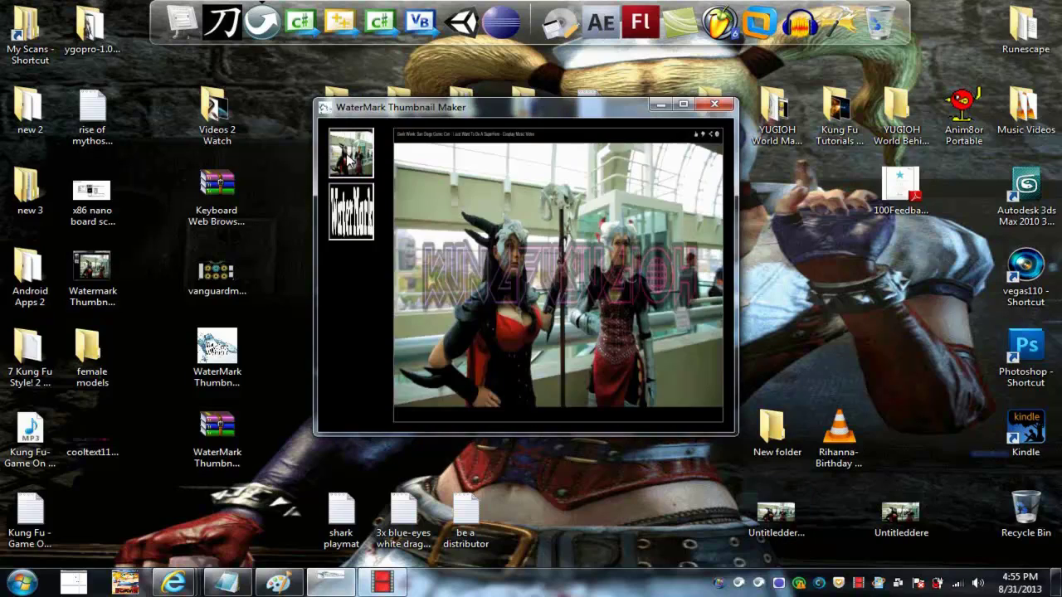
drag(94, 444, 477, 279)
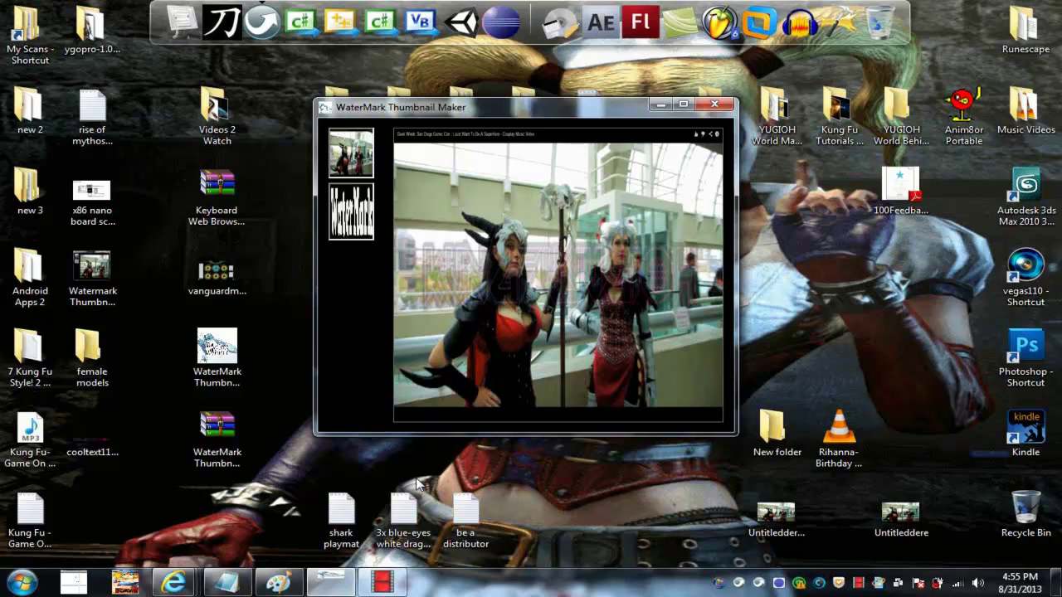
Step: Briefly show and hide the x86 nano board schematic, then select the Watermark Thumbnail Maker image
click(287, 577)
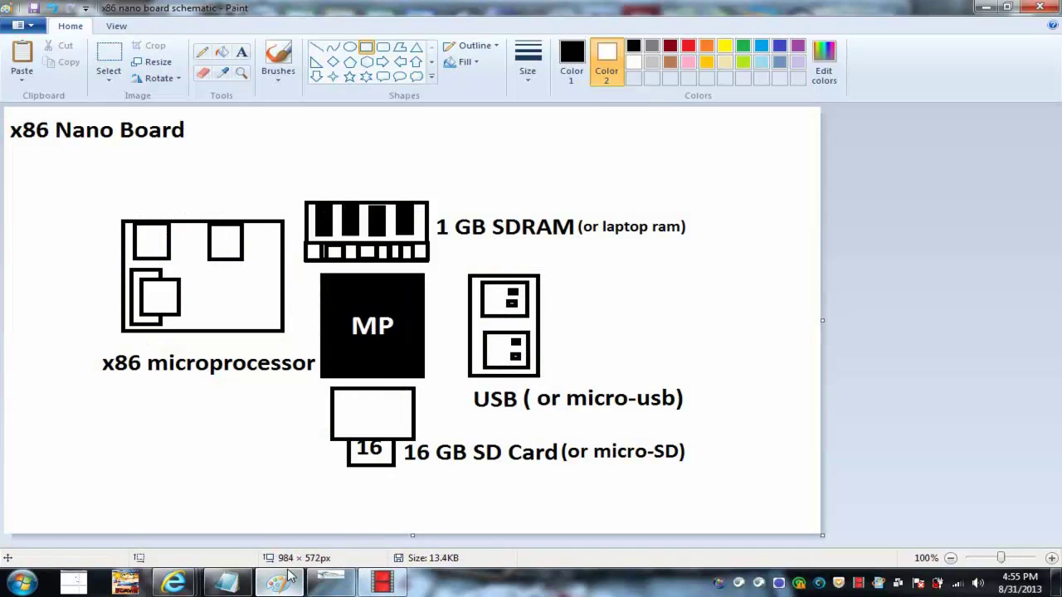
click(287, 577)
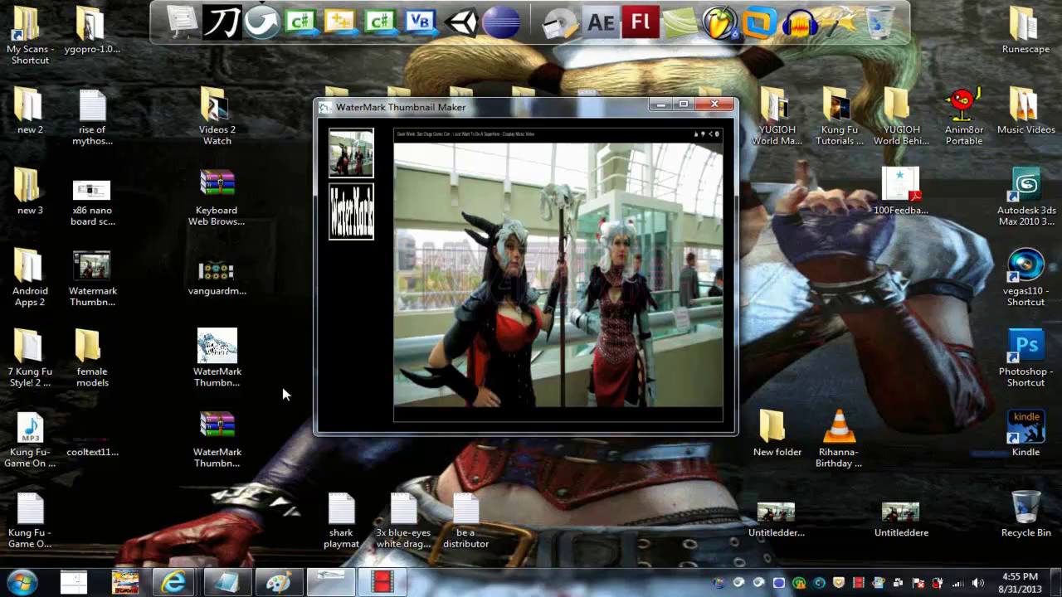
click(91, 278)
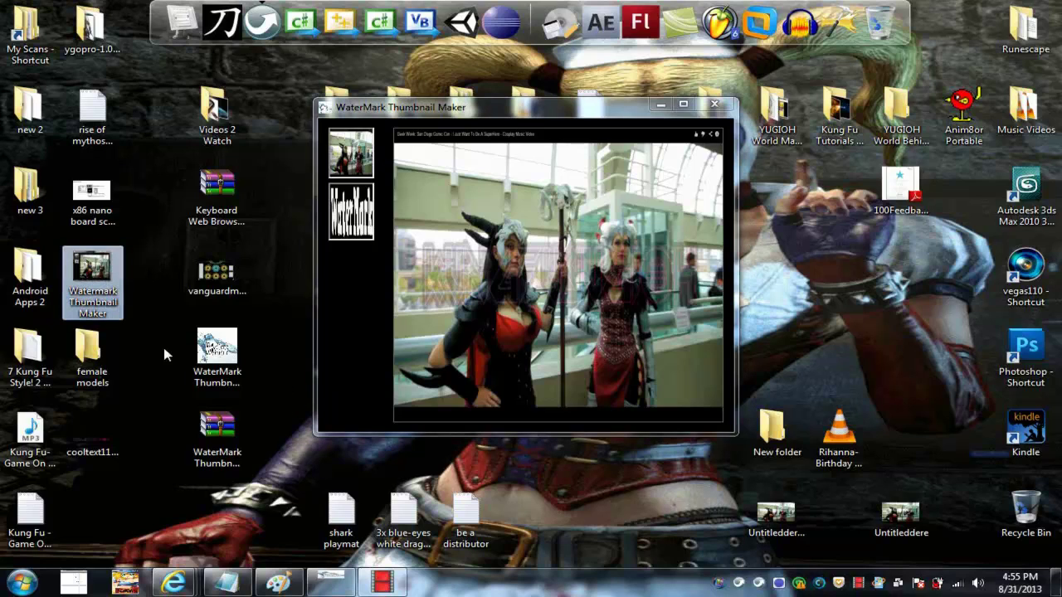